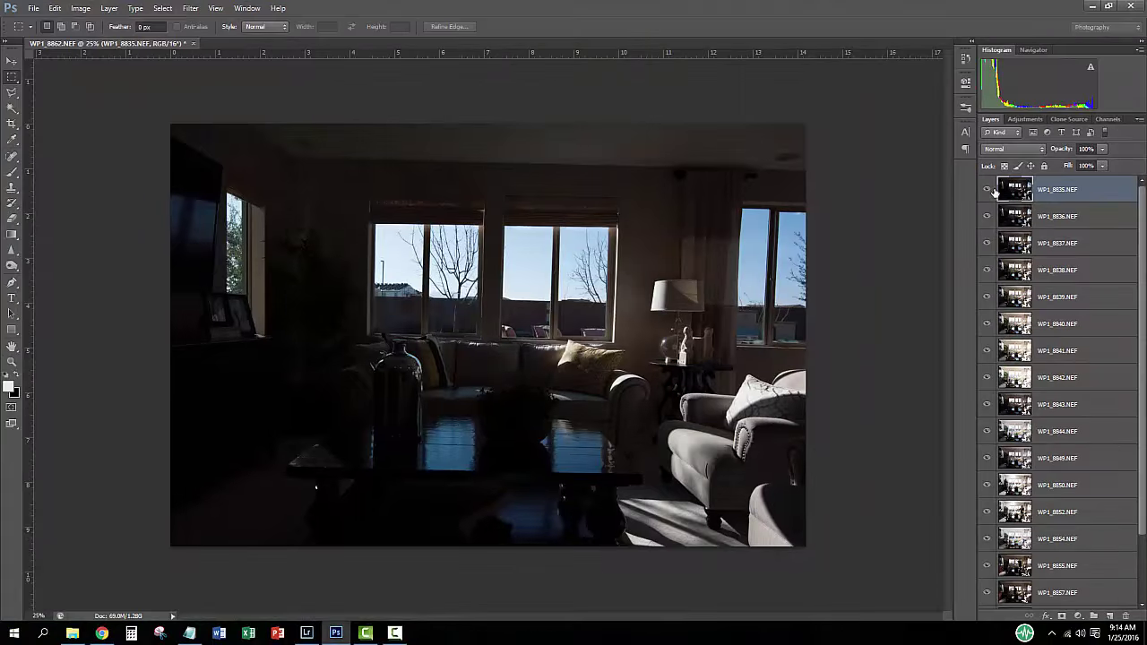
# - Delete the unneeded exposure layers from the stack
pyautogui.moveTo(986, 189); pyautogui.dragTo(987, 593)
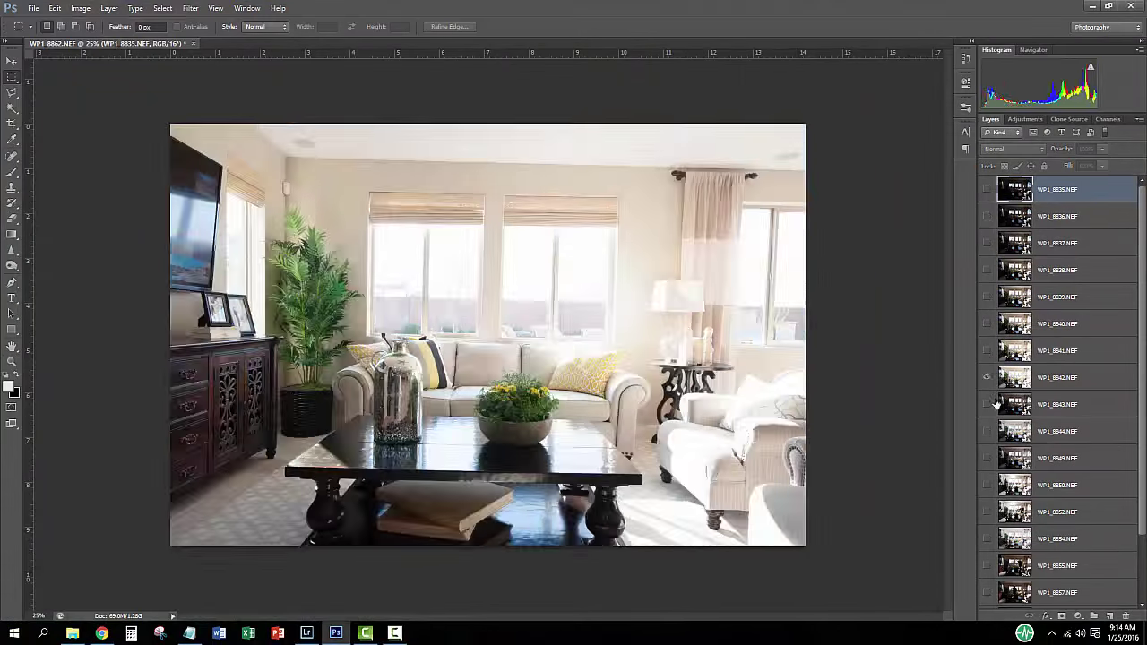
pyautogui.press('Delete')
pyautogui.click(986, 189)
# - Group the four ambient exposures as 'ambient' and move the group to the bottom
pyautogui.keyDown('shift'); pyautogui.click(1057, 270); pyautogui.keyUp('shift')
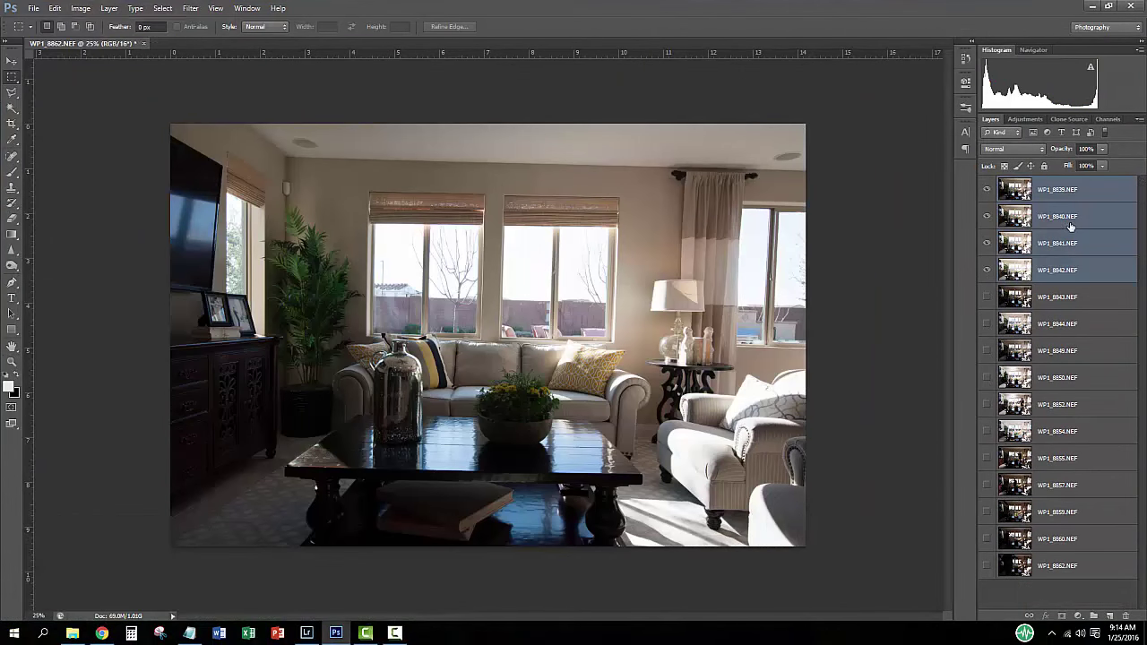
pyautogui.hotkey('ctrl', 'g')
pyautogui.doubleClick(1040, 189)
pyautogui.write('ambient')
pyautogui.hotkey('ctrl', 'shift', '[')
pyautogui.moveTo(987, 458); pyautogui.dragTo(987, 350)
# - Group the detail exposures into a group named 'details'
pyautogui.click(1057, 350)
pyautogui.keyDown('shift'); pyautogui.click(1057, 458); pyautogui.keyUp('shift')
pyautogui.hotkey('ctrl', 'g')
pyautogui.doubleClick(1031, 344)
pyautogui.write('details')
pyautogui.press('Return')
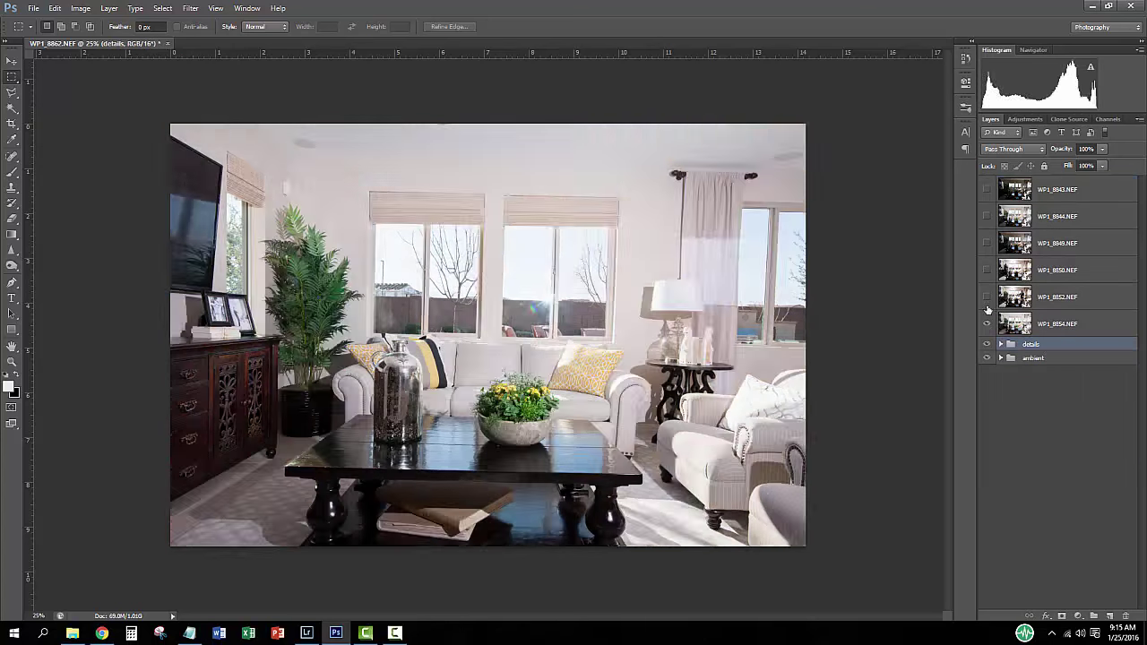
# - Delete the leftover WP1_8843 layer and group the flash exposures
pyautogui.moveTo(987, 216); pyautogui.dragTo(987, 324)
pyautogui.click(1057, 189)
pyautogui.press('Delete')
pyautogui.click(1033, 331)
pyautogui.click(1047, 295)
pyautogui.keyDown('shift'); pyautogui.click(1042, 190); pyautogui.keyUp('shift')
pyautogui.hotkey('ctrl', 'g')
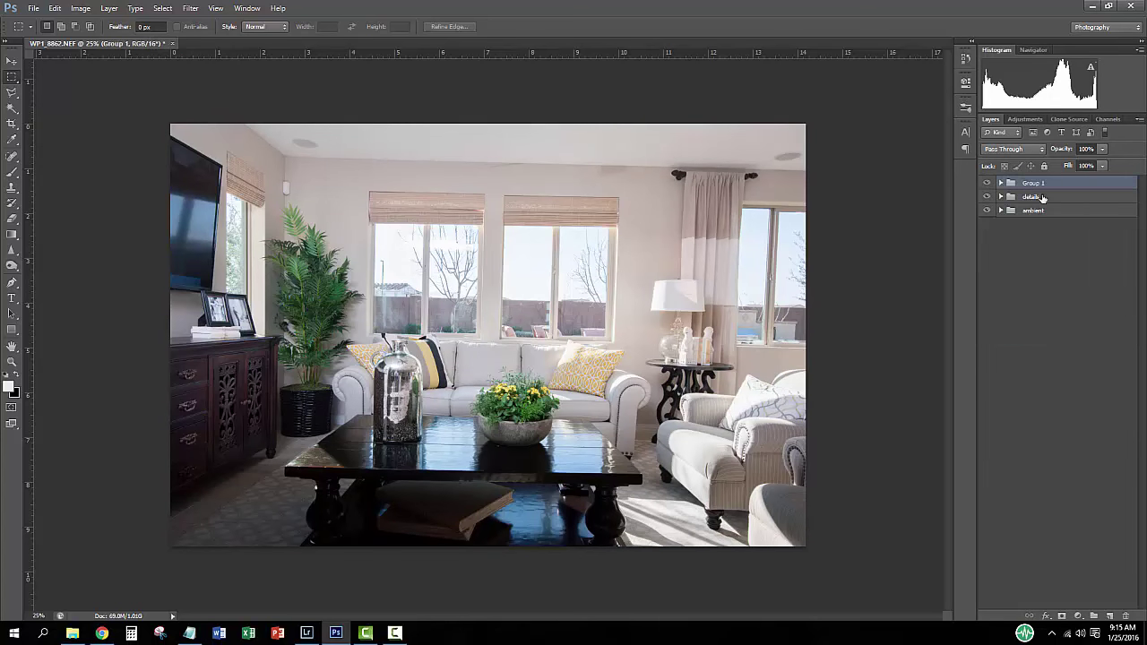
# - Hide the flash and details groups and move WP1_8840 above WP1_8839
pyautogui.click(1000, 210)
pyautogui.keyDown('alt'); pyautogui.click(986, 209); pyautogui.keyUp('alt')
pyautogui.click(986, 231)
pyautogui.moveTo(999, 257); pyautogui.dragTo(996, 230)
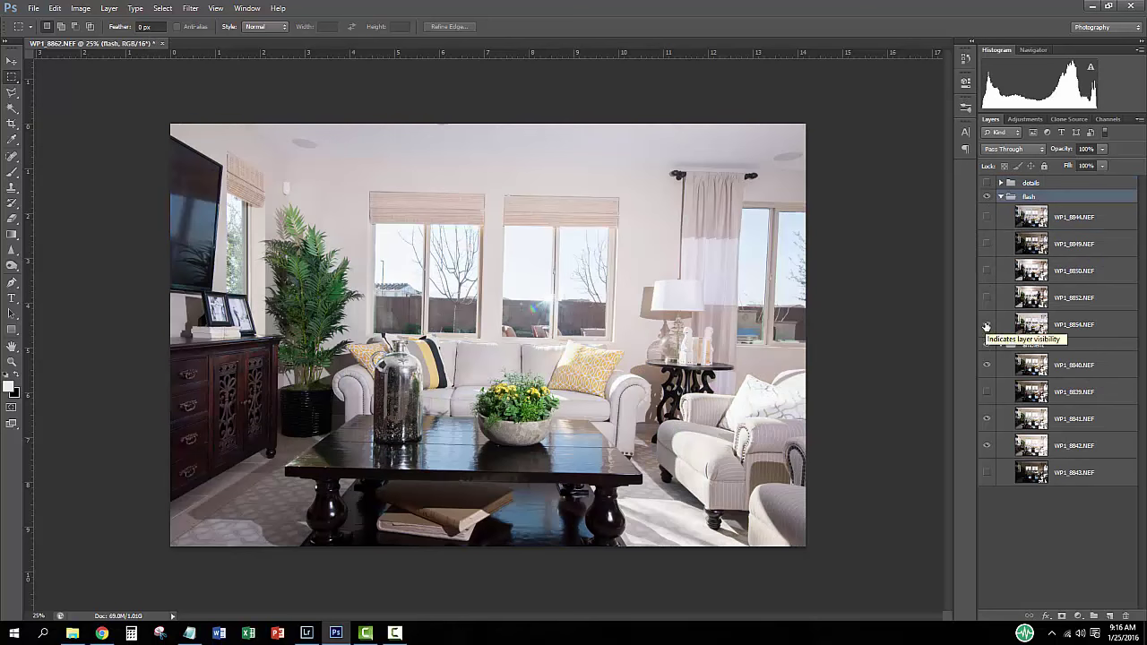
# - Show the WP1_8854 flash exposure and give it a fully hidden mask
pyautogui.click(986, 326)
pyautogui.click(1075, 325)
pyautogui.keyDown('alt'); pyautogui.click(1061, 617); pyautogui.keyUp('alt')
# - Paint WP1_8854's flash light onto the sofa, right side and lower-left carpet
pyautogui.press('b')
pyautogui.moveTo(287, 219)
pyautogui.mouseDown()
pyautogui.moveTo(388, 372)
pyautogui.moveTo(768, 576)
pyautogui.mouseUp()
pyautogui.moveTo(256, 179); pyautogui.dragTo(681, 188)
pyautogui.moveTo(192, 502); pyautogui.dragTo(233, 501)
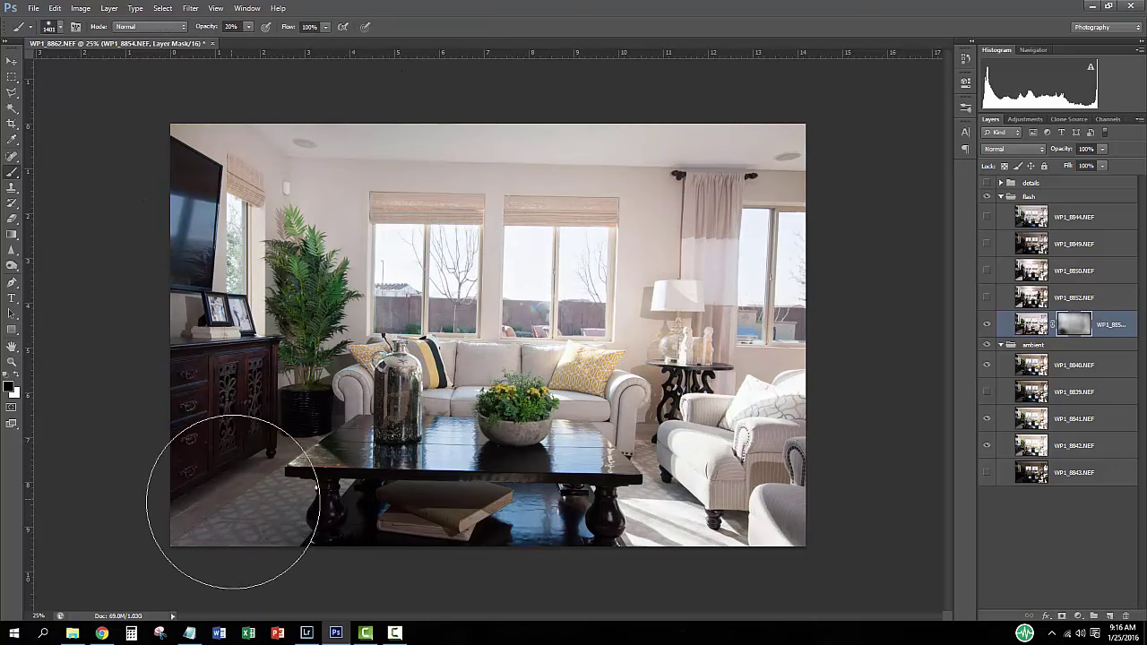
# - Blend WP1_8852 through a hidden mask to brighten the dresser, carpet and wall by the window
pyautogui.click(987, 297)
pyautogui.click(1075, 298)
pyautogui.keyDown('alt'); pyautogui.click(1061, 617); pyautogui.keyUp('alt')
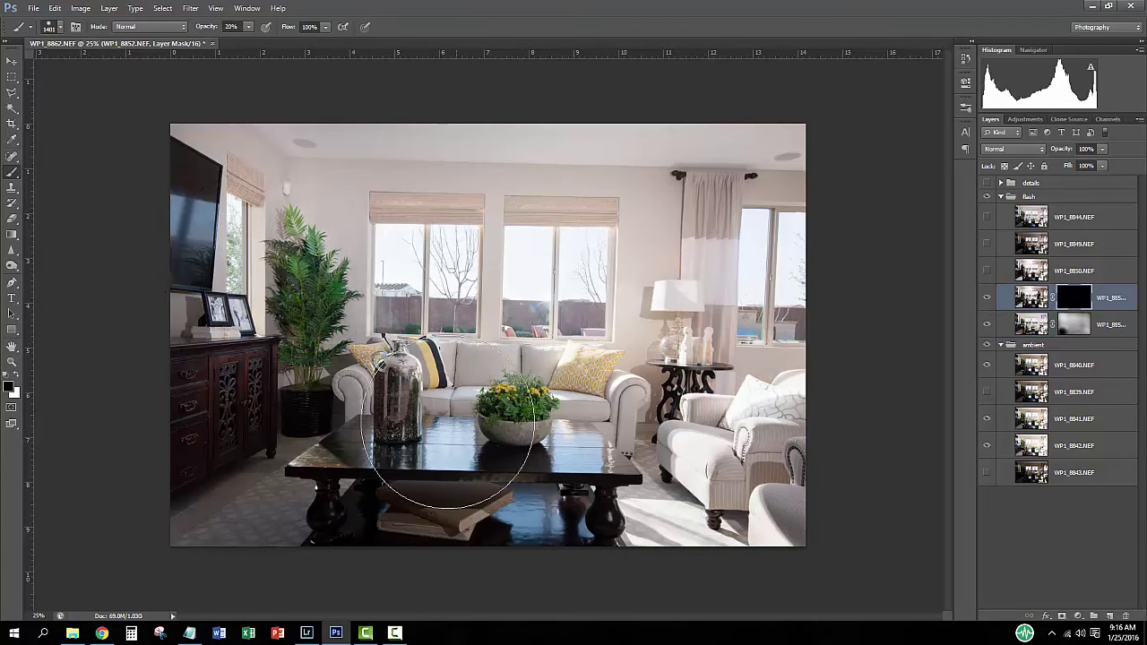
pyautogui.moveTo(208, 269)
pyautogui.mouseDown()
pyautogui.moveTo(217, 384)
pyautogui.moveTo(340, 538)
pyautogui.mouseUp()
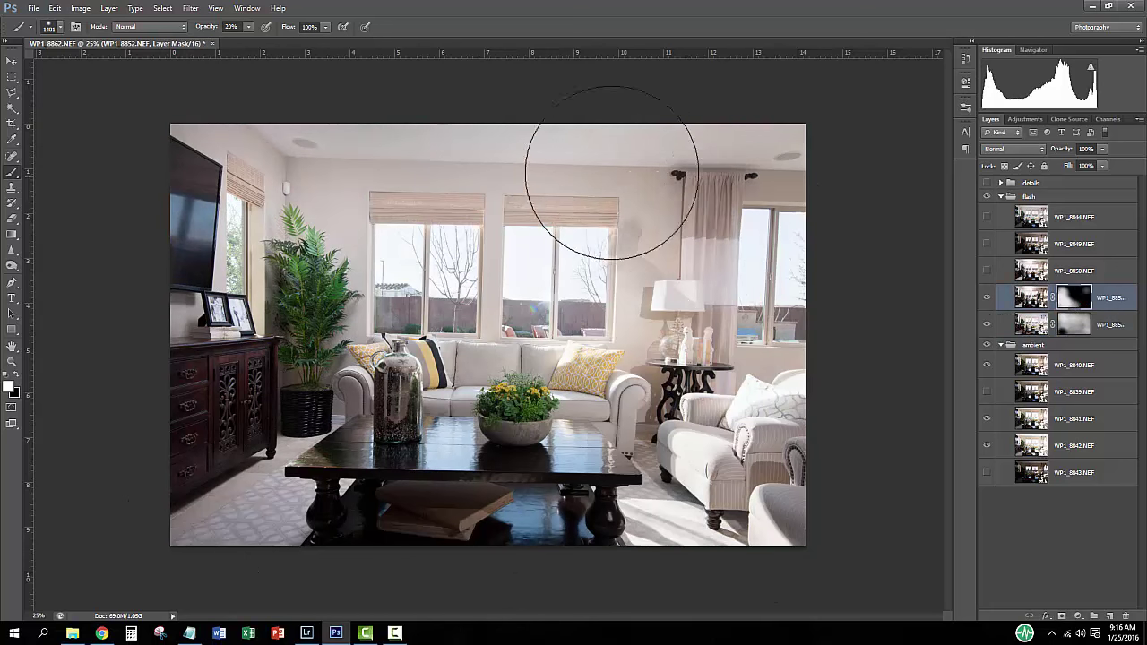
pyautogui.press('x')
pyautogui.moveTo(627, 233); pyautogui.dragTo(635, 283)
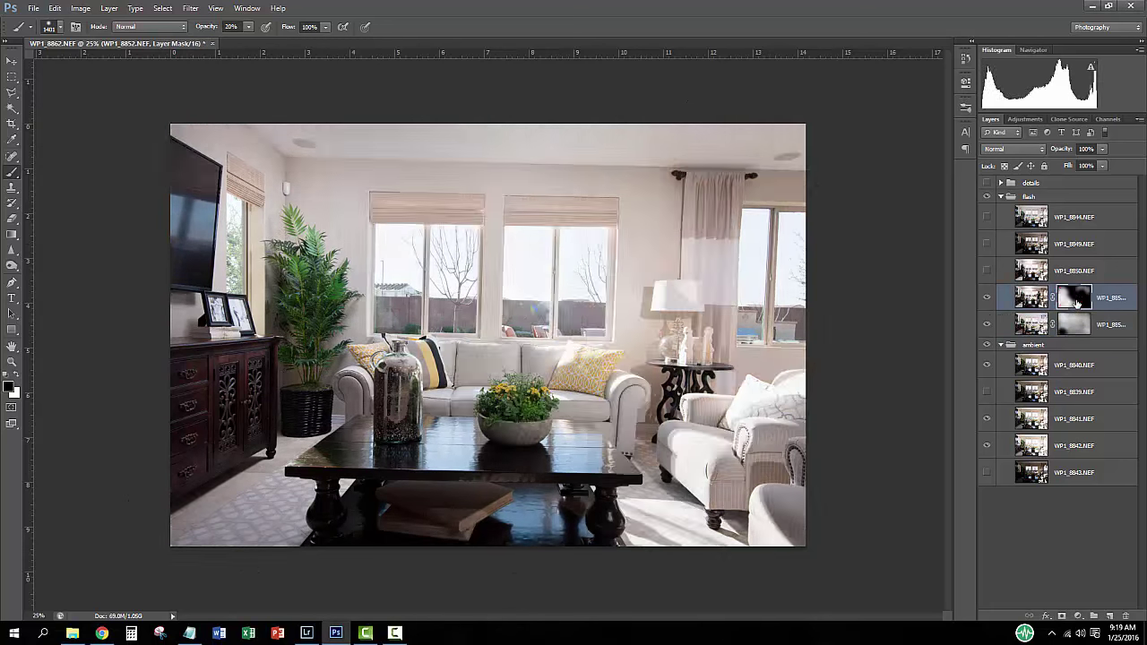
pyautogui.keyDown('alt'); pyautogui.rightClick(428, 366); pyautogui.keyUp('alt')
pyautogui.press('x')
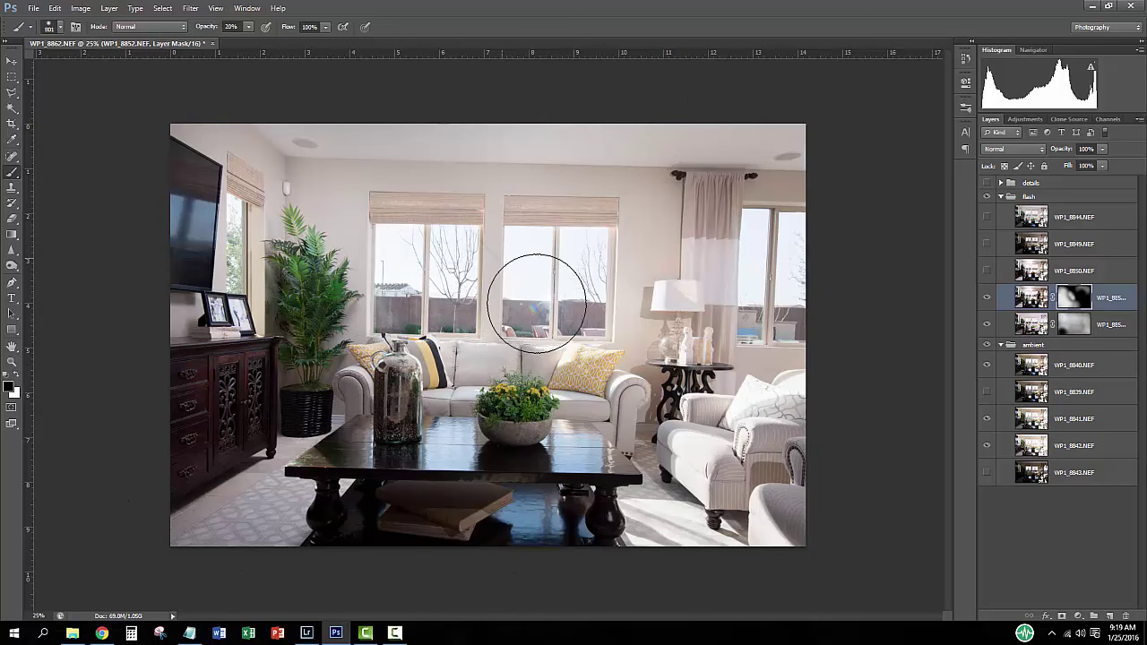
# - Blend WP1_8850 to brighten the lamp and window, keeping the right-window strip dark
pyautogui.click(986, 272)
pyautogui.click(1031, 270)
pyautogui.keyDown('alt'); pyautogui.click(1062, 617); pyautogui.keyUp('alt')
pyautogui.moveTo(562, 320)
pyautogui.mouseDown()
pyautogui.moveTo(672, 435)
pyautogui.moveTo(649, 304)
pyautogui.mouseUp()
pyautogui.press('x')
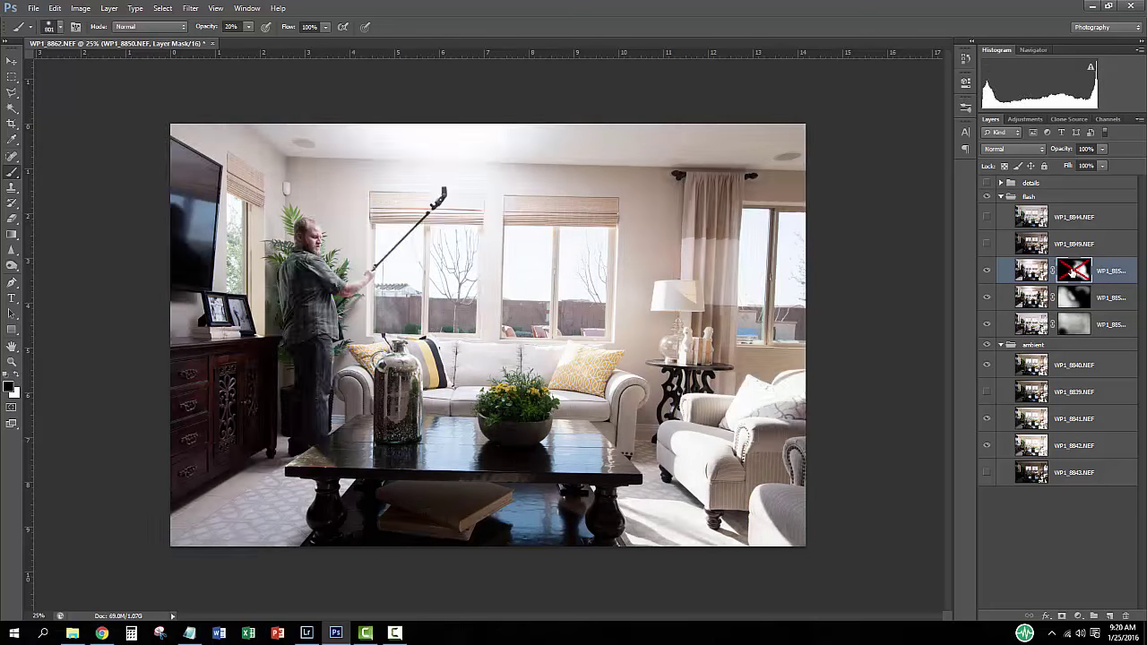
pyautogui.moveTo(765, 382); pyautogui.dragTo(790, 229)
pyautogui.press('x')
# - Show the WP1_8849 flash exposure and add a mask to it
pyautogui.click(985, 243)
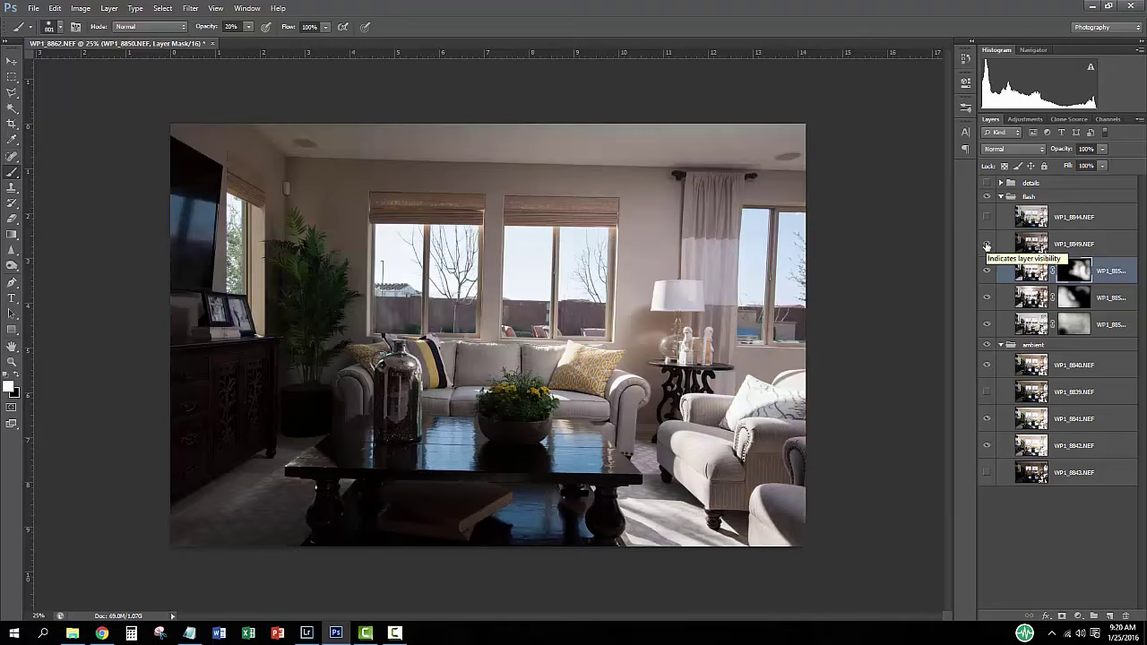
pyautogui.moveTo(1074, 271); pyautogui.dragTo(1074, 244)
pyautogui.click(986, 243)
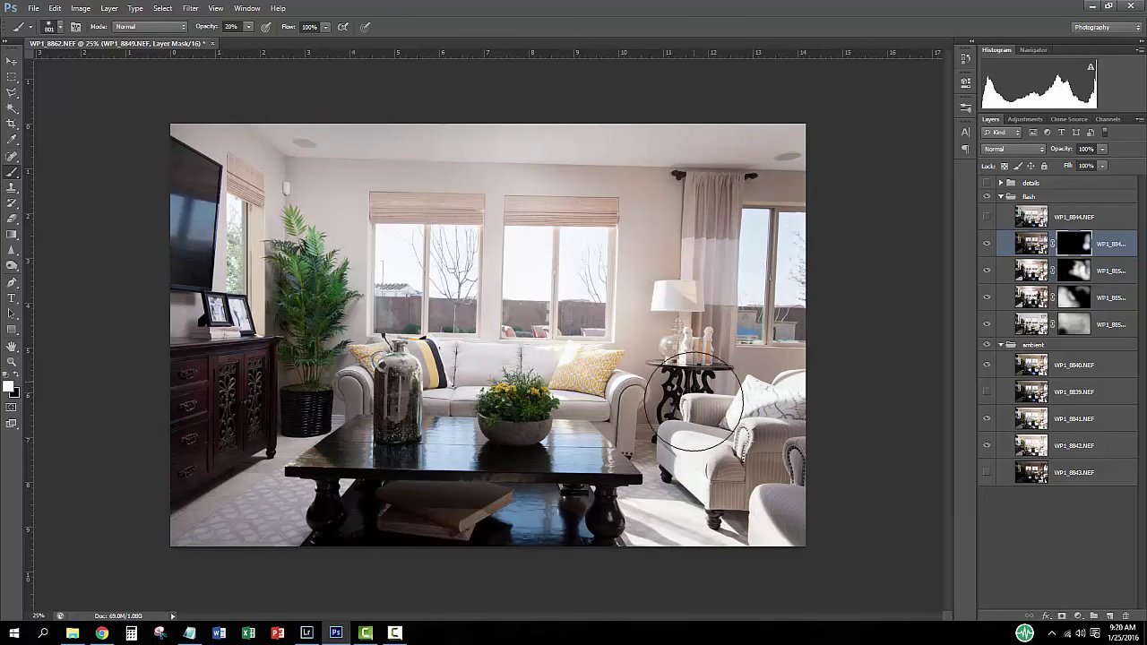
# - Blend WP1_8844 through a hidden mask to brighten the coffee table and flowers
pyautogui.click(986, 217)
pyautogui.click(1030, 217)
pyautogui.keyDown('alt'); pyautogui.click(1061, 616); pyautogui.keyUp('alt')
pyautogui.moveTo(574, 412)
pyautogui.mouseDown()
pyautogui.moveTo(496, 504)
pyautogui.moveTo(242, 493)
pyautogui.moveTo(381, 377)
pyautogui.mouseUp()
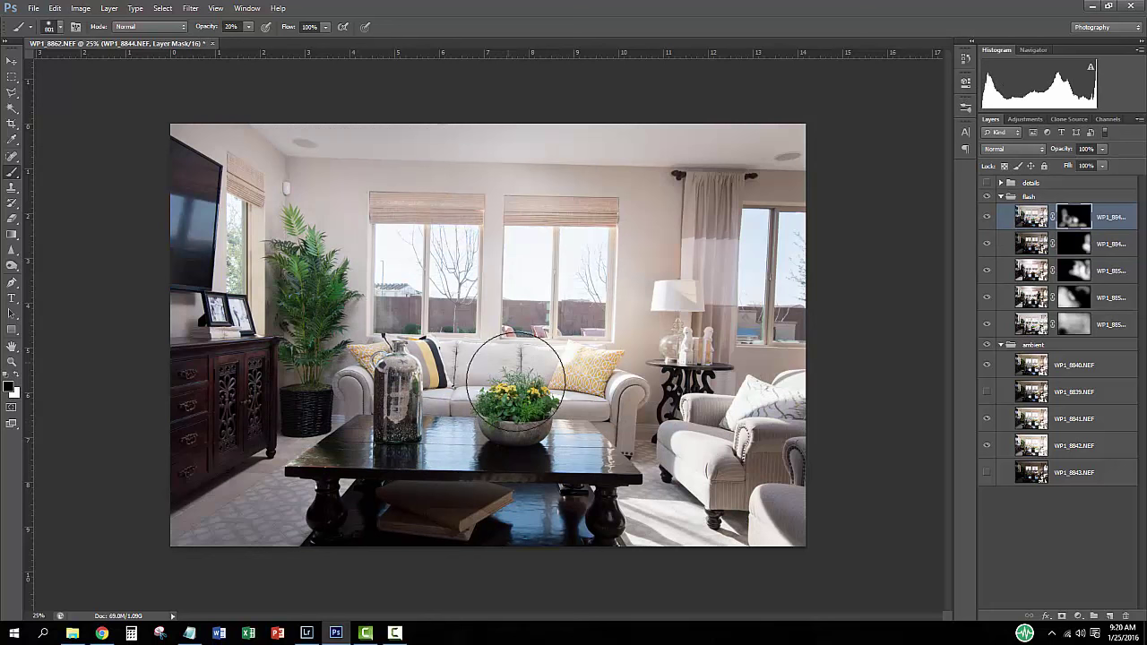
pyautogui.click(1001, 196)
# - Move WP1_8841 and WP1_8839 to the top of the layer stack and show them
pyautogui.moveTo(1035, 304); pyautogui.dragTo(1030, 199)
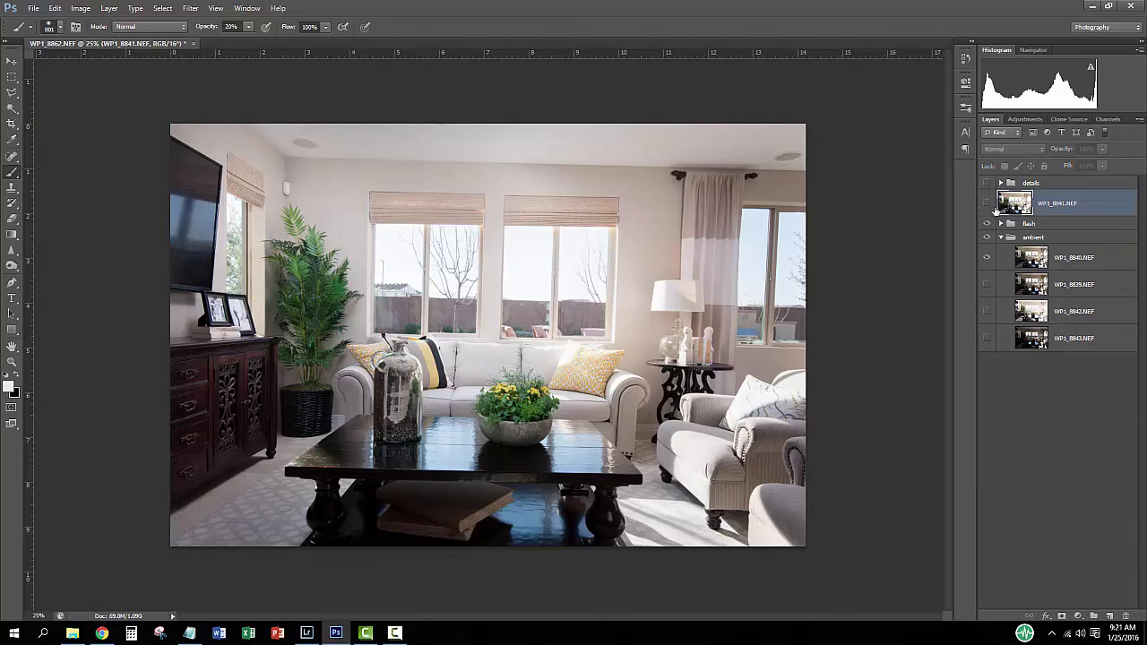
pyautogui.click(986, 204)
pyautogui.keyDown('ctrl'); pyautogui.click(1073, 284); pyautogui.keyUp('ctrl')
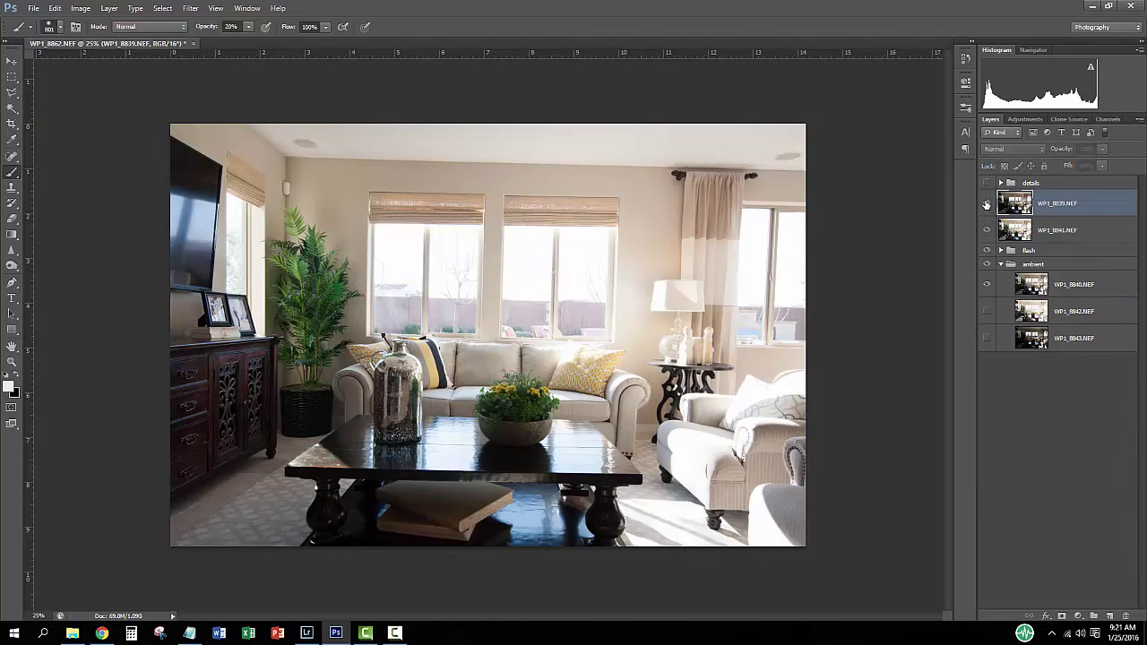
pyautogui.moveTo(1073, 284); pyautogui.dragTo(1057, 179)
pyautogui.click(1084, 216)
# - Mask the top exposure to brighten the curtain, chair and table, and show the details exposure
pyautogui.keyDown('alt'); pyautogui.click(1062, 616); pyautogui.keyUp('alt')
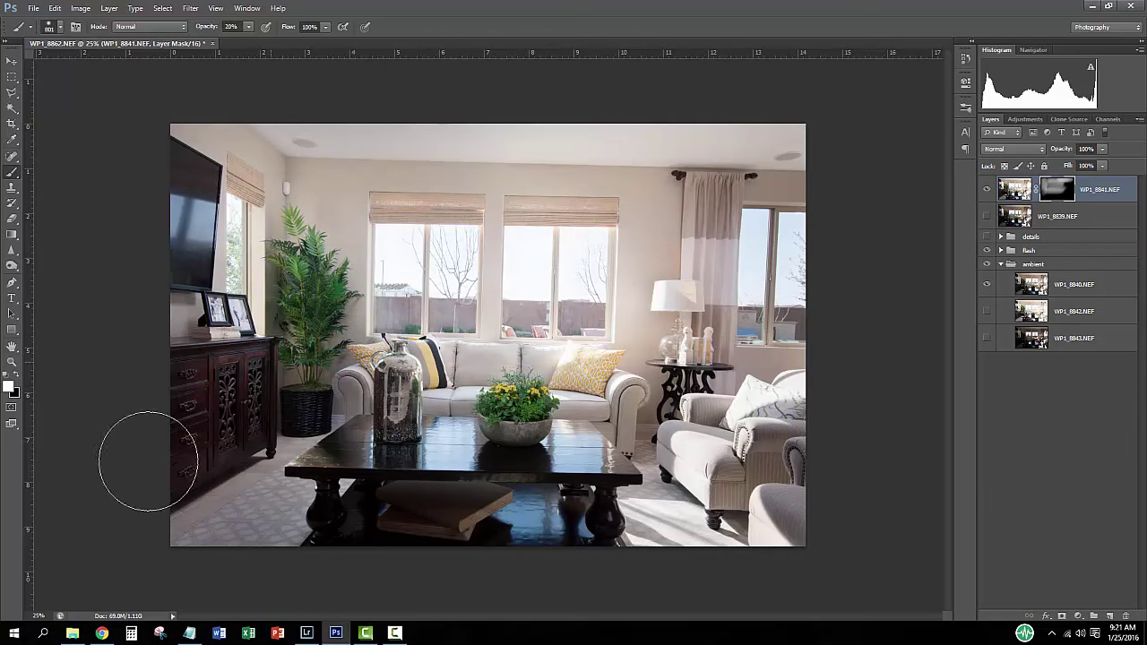
pyautogui.moveTo(148, 462)
pyautogui.mouseDown()
pyautogui.moveTo(732, 224)
pyautogui.moveTo(450, 486)
pyautogui.moveTo(320, 499)
pyautogui.moveTo(383, 414)
pyautogui.mouseUp()
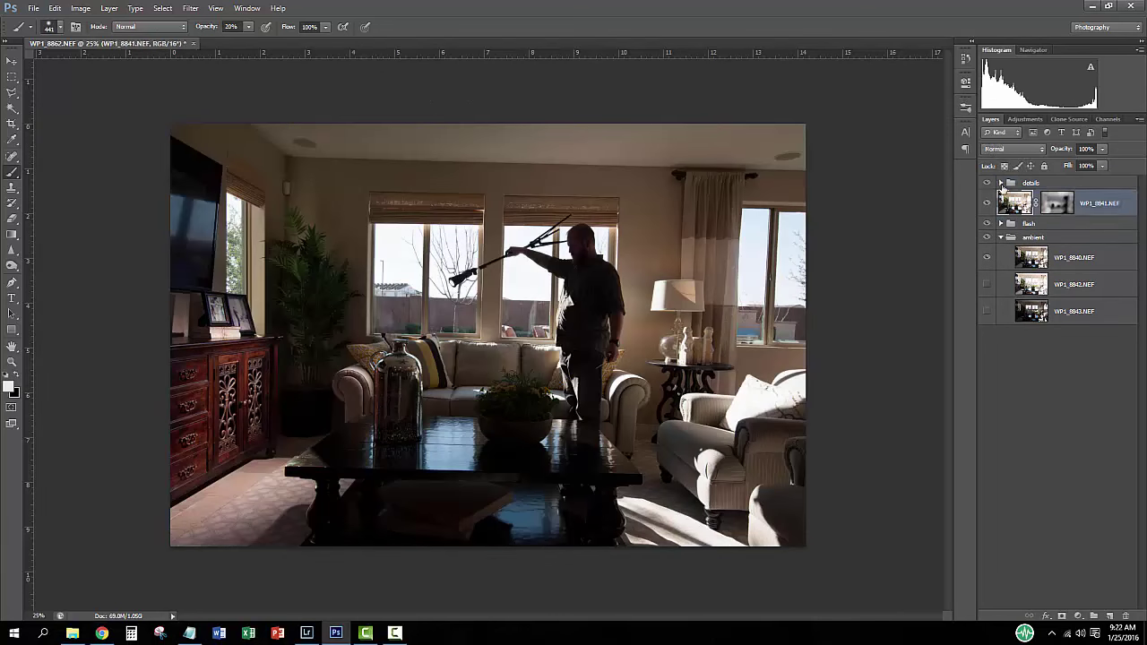
pyautogui.click(987, 310)
# - Hide WP1_8862 and WP1_8855 behind black masks, paint in the dresser, and collapse the groups
pyautogui.press('F2')
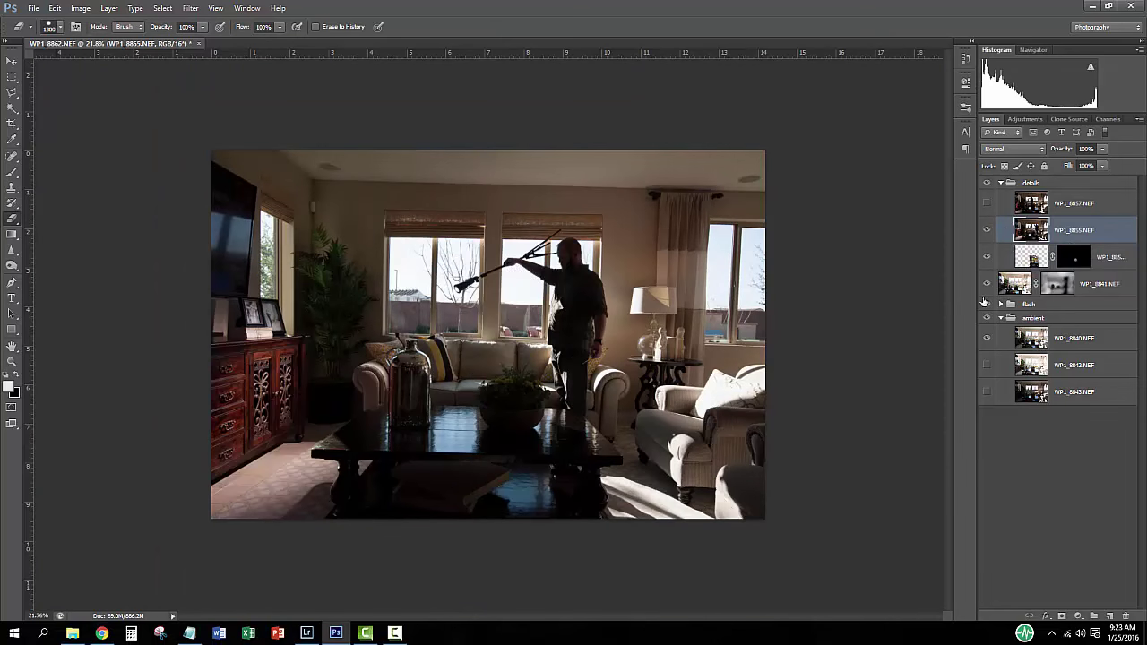
pyautogui.keyDown('alt'); pyautogui.click(1062, 617); pyautogui.keyUp('alt')
pyautogui.press('b')
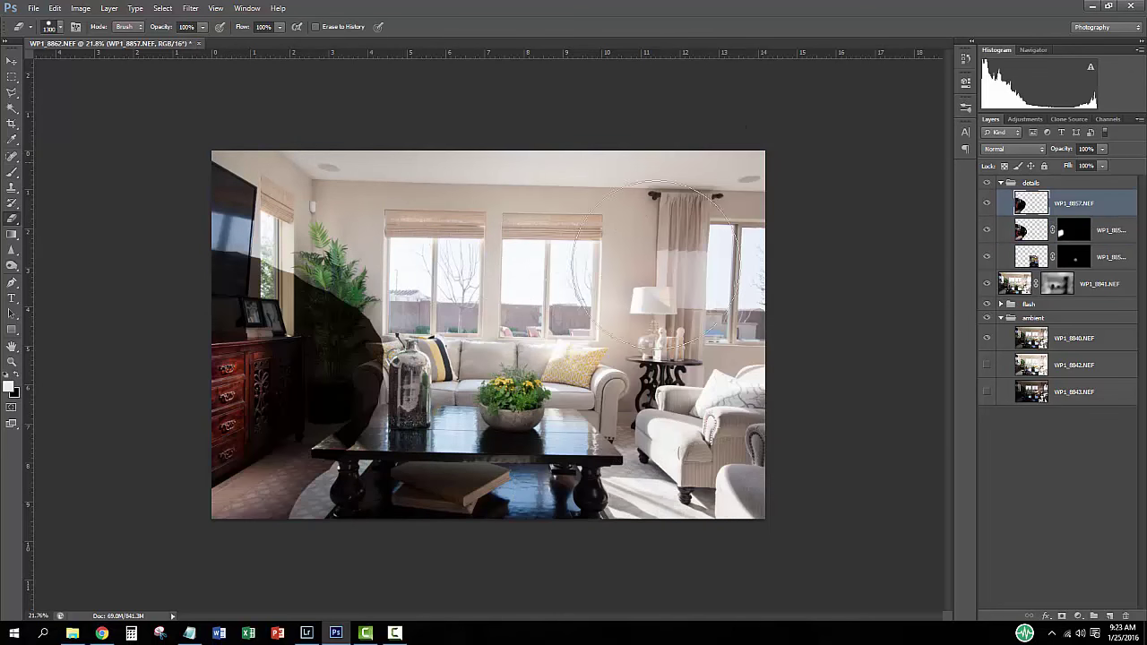
pyautogui.press('b')
pyautogui.moveTo(233, 358); pyautogui.dragTo(218, 439)
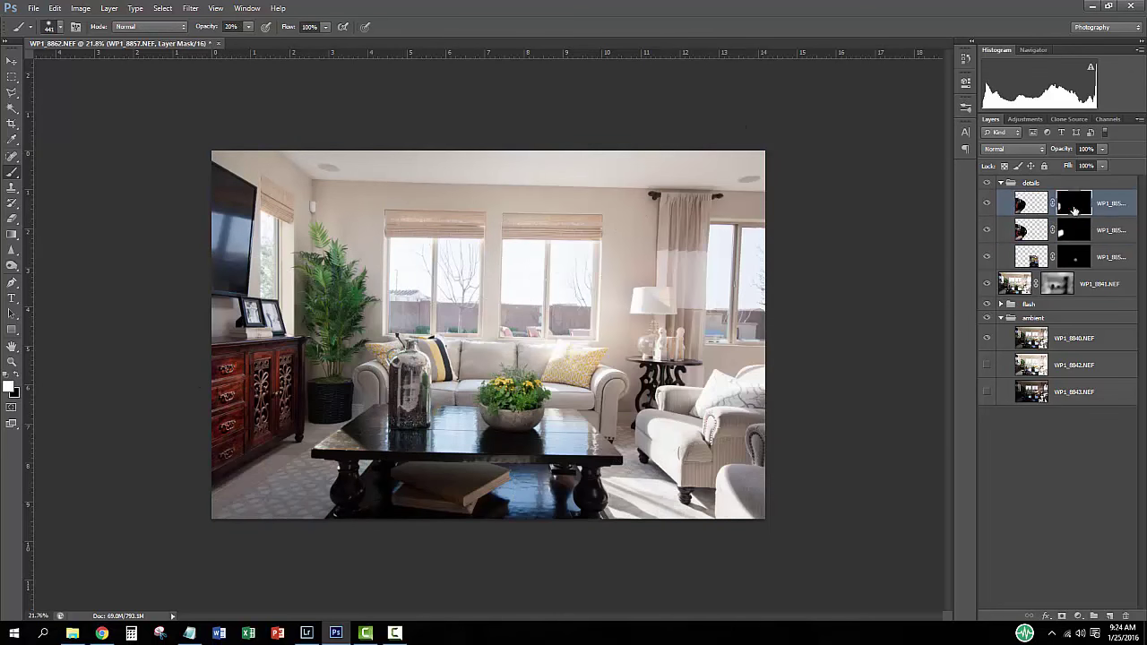
pyautogui.click(1001, 183)
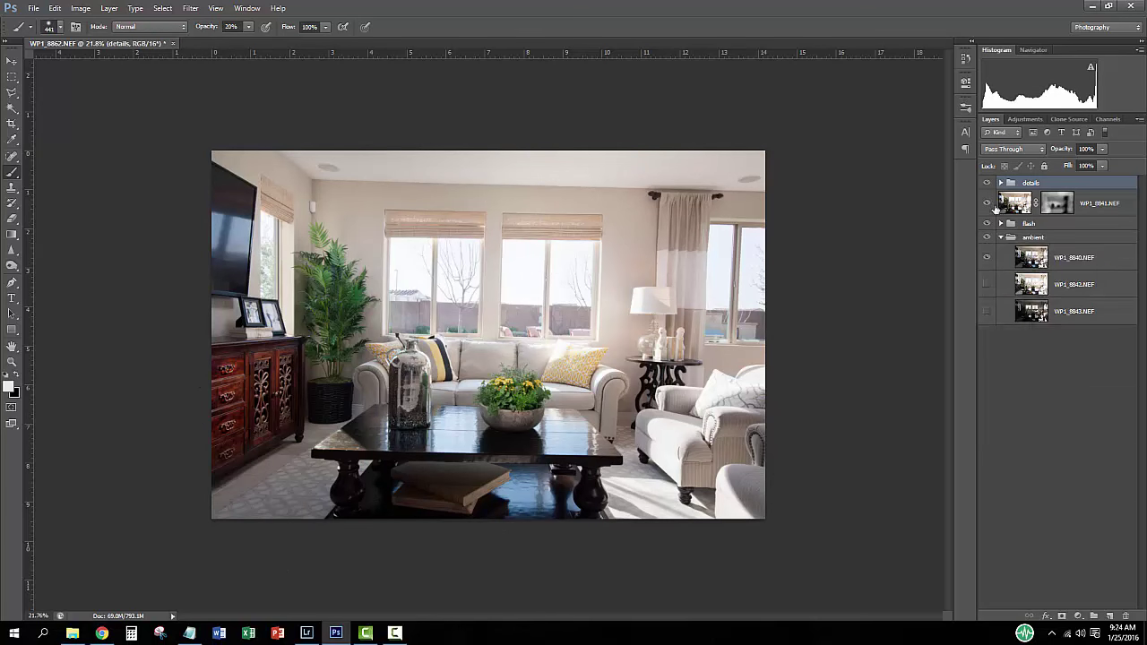
pyautogui.click(1001, 238)
# - Merge all visible layers into a new layer and rotate it about 1.4° to level it
pyautogui.hotkey('ctrl', 'shift', 'alt', 'e')
pyautogui.press('v')
pyautogui.moveTo(594, 180); pyautogui.dragTo(594, 179)
pyautogui.hotkey('ctrl', 't')
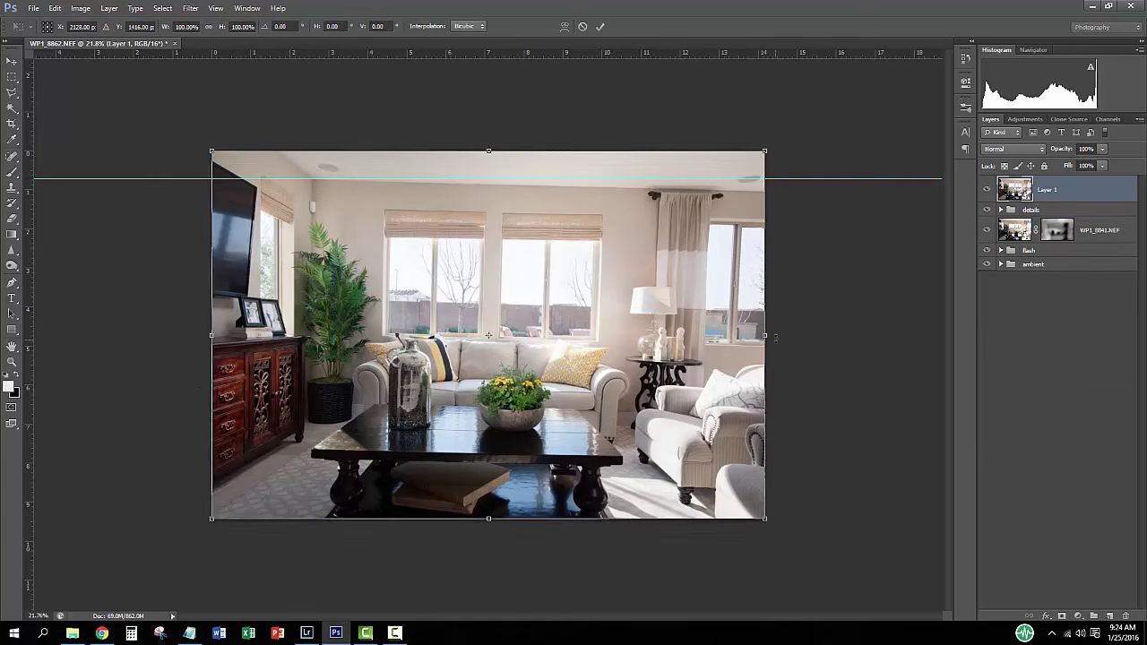
pyautogui.moveTo(30, 204); pyautogui.dragTo(27, 192)
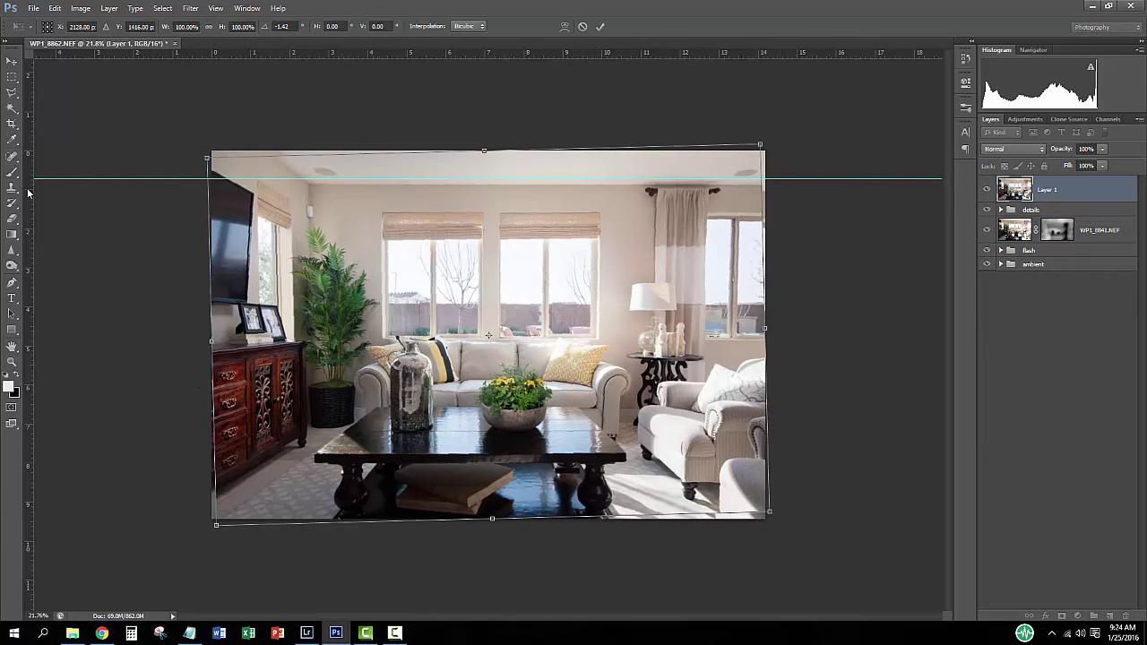
pyautogui.click(599, 26)
# - Apply Lens Correction with the grid shown and vertical perspective set to -16
pyautogui.click(190, 8)
pyautogui.click(162, 114)
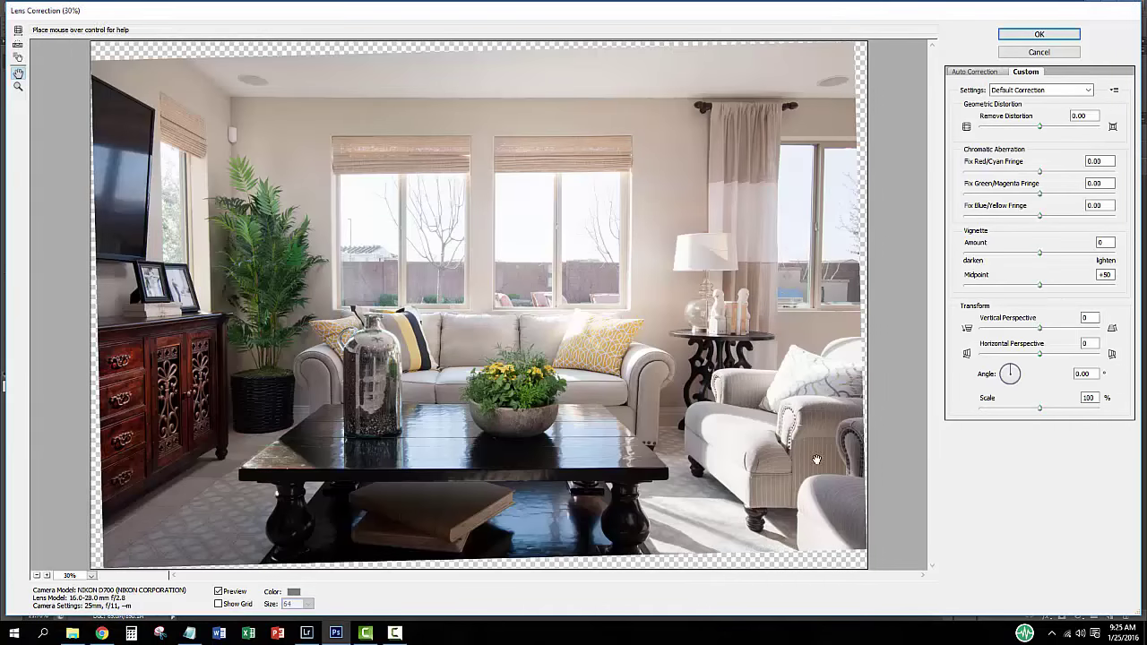
pyautogui.click(218, 604)
pyautogui.moveTo(1040, 328); pyautogui.dragTo(1044, 332)
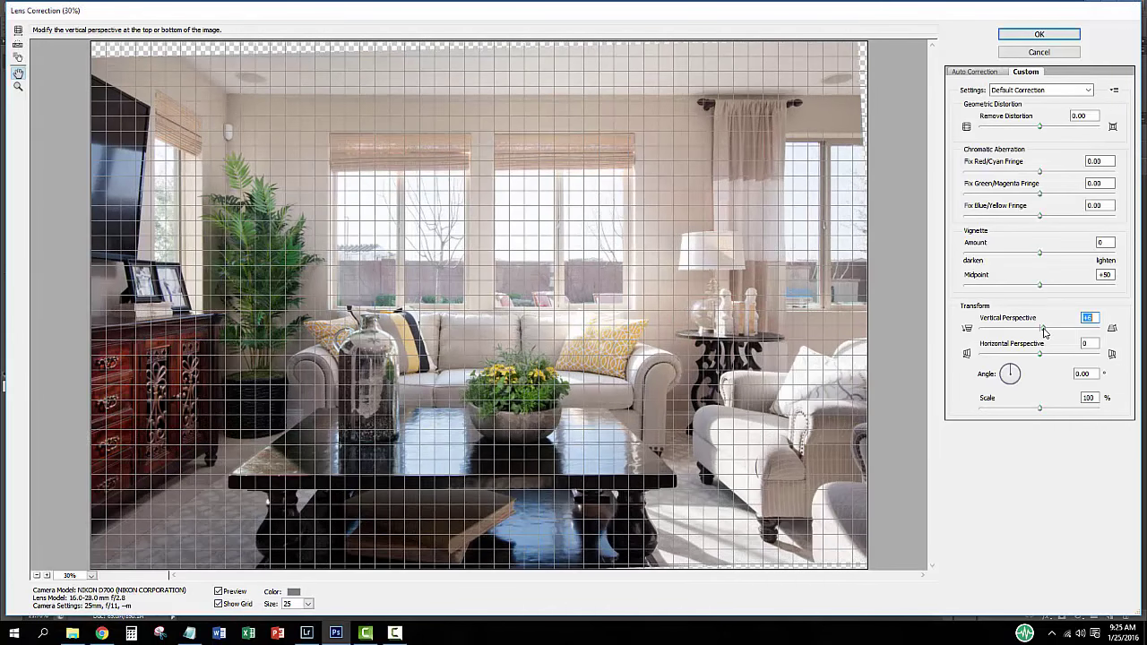
pyautogui.click(1039, 35)
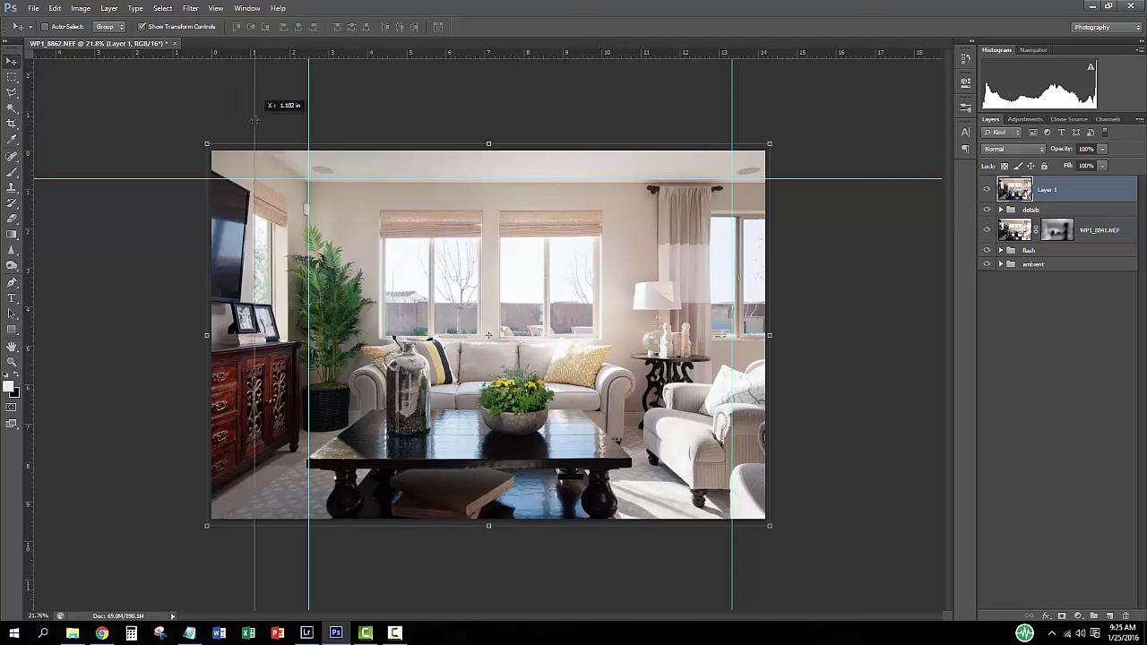
# - Move the guides off the image and add a new empty layer
pyautogui.moveTo(254, 120); pyautogui.dragTo(288, 86)
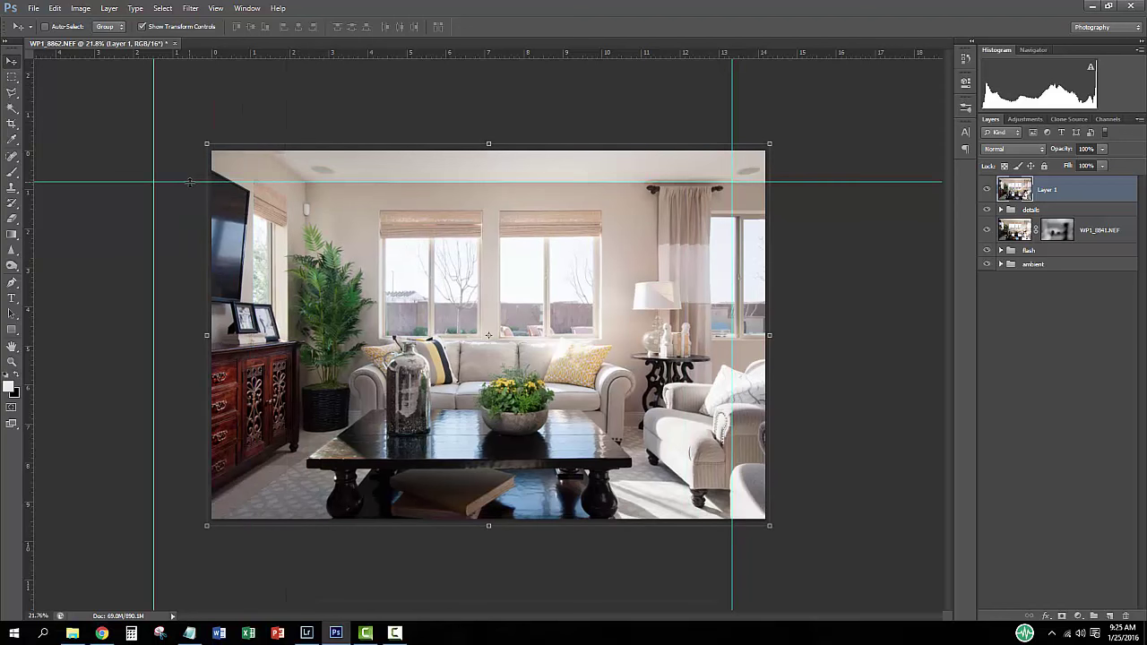
pyautogui.moveTo(189, 179); pyautogui.dragTo(725, 112)
pyautogui.click(1109, 616)
pyautogui.scroll(5, 306, 308)
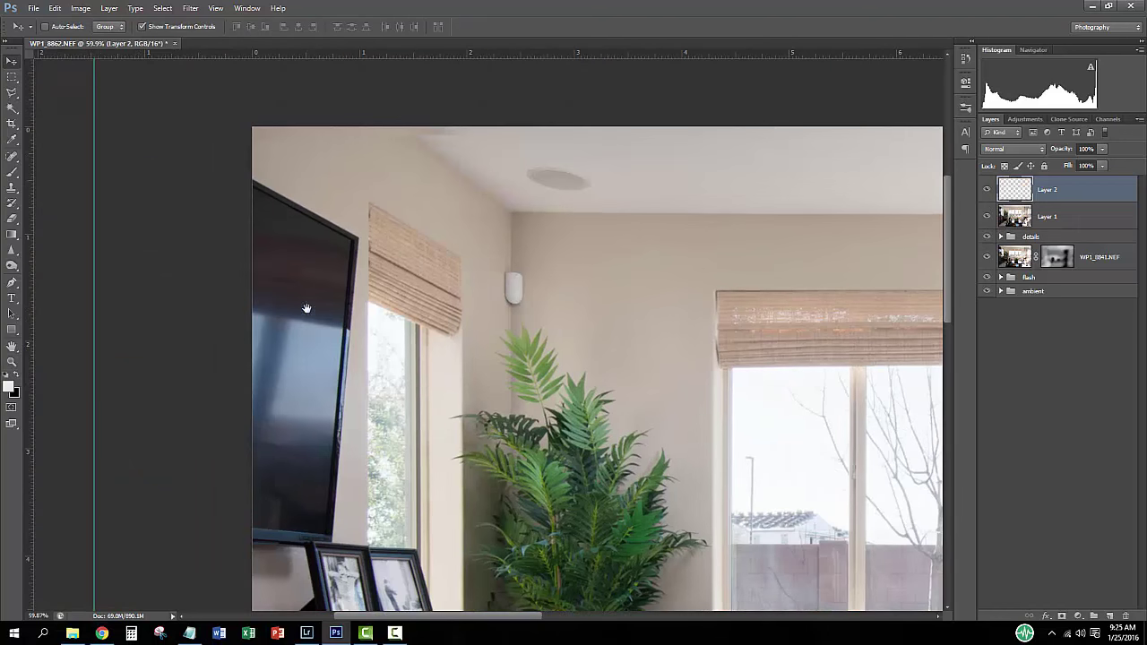
# - Draw a lasso selection around the wall-mounted TV screen
pyautogui.press('l')
pyautogui.scroll(3, 256, 188)
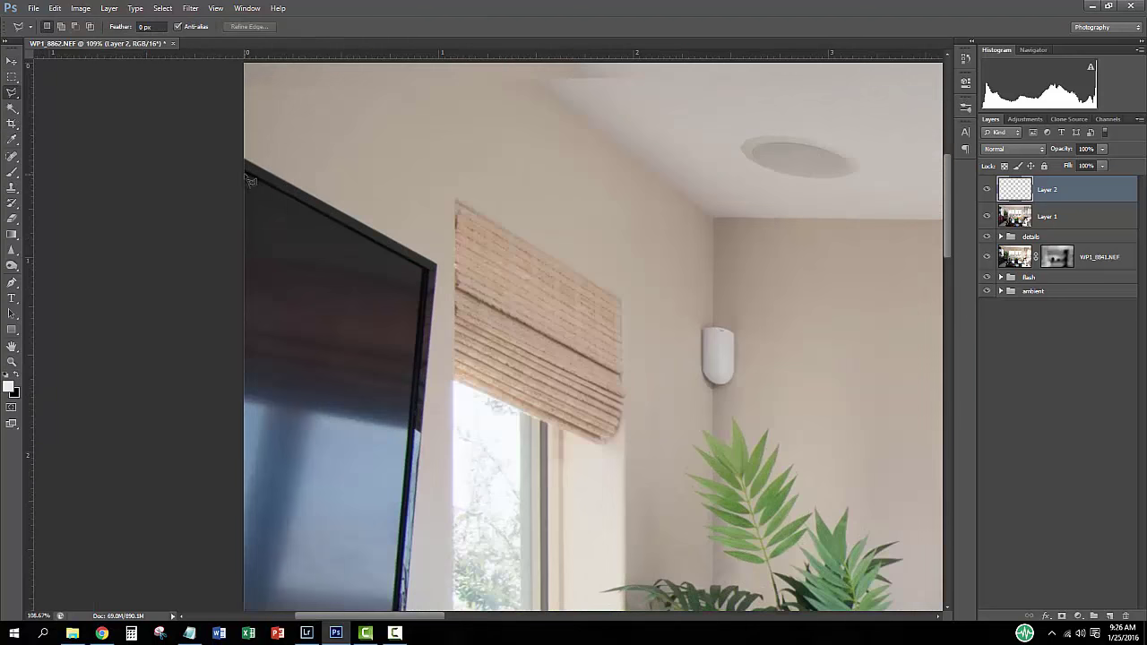
pyautogui.click(430, 268)
pyautogui.scroll(-5, 413, 421)
pyautogui.click(224, 563)
pyautogui.scroll(-5, 224, 562)
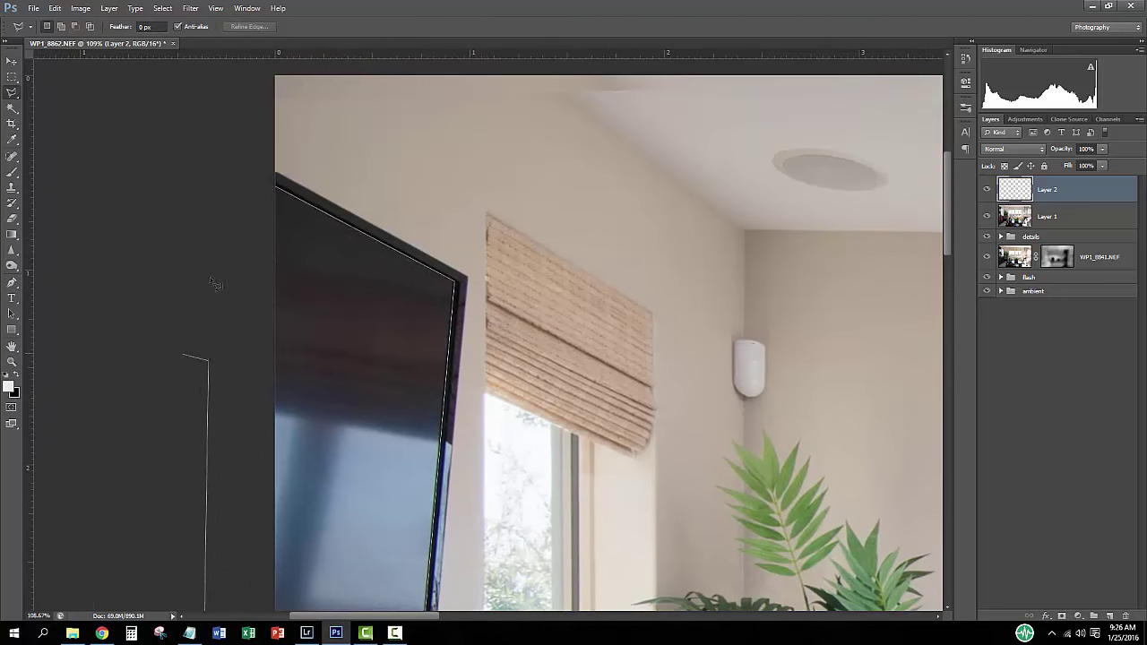
pyautogui.click(201, 287)
pyautogui.click(217, 220)
# - Fill the TV selection with a dark gradient, deselect, and set the layer to 75% opacity
pyautogui.press('g')
pyautogui.hscroll(-3, 222, 379)
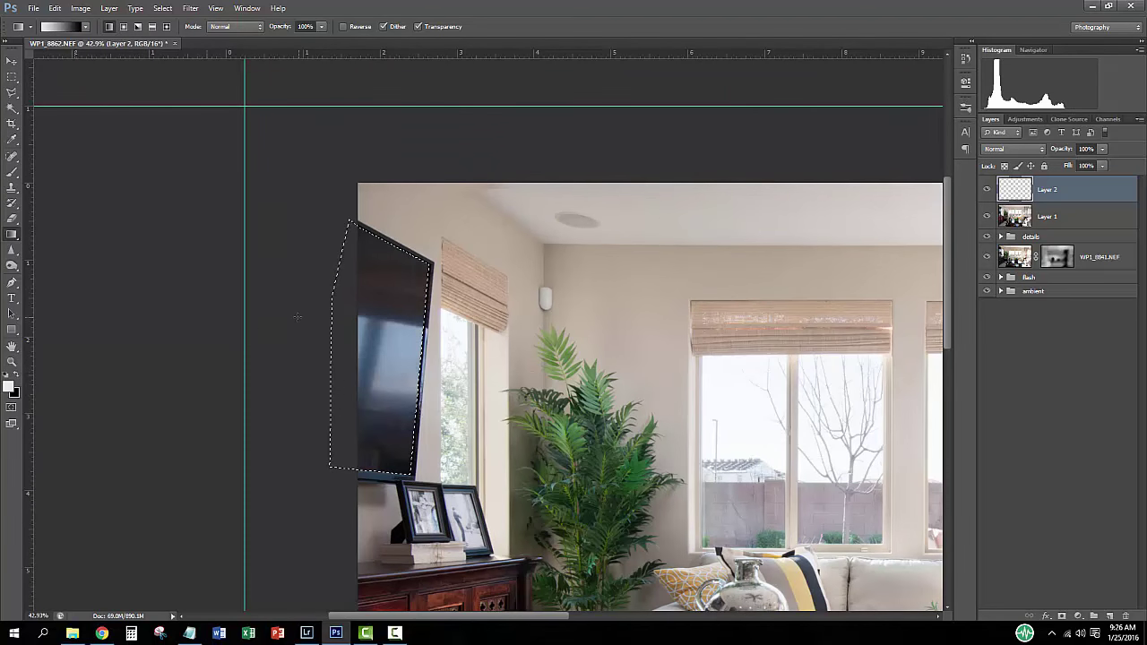
pyautogui.moveTo(291, 359); pyautogui.dragTo(395, 269)
pyautogui.moveTo(300, 325); pyautogui.dragTo(394, 430)
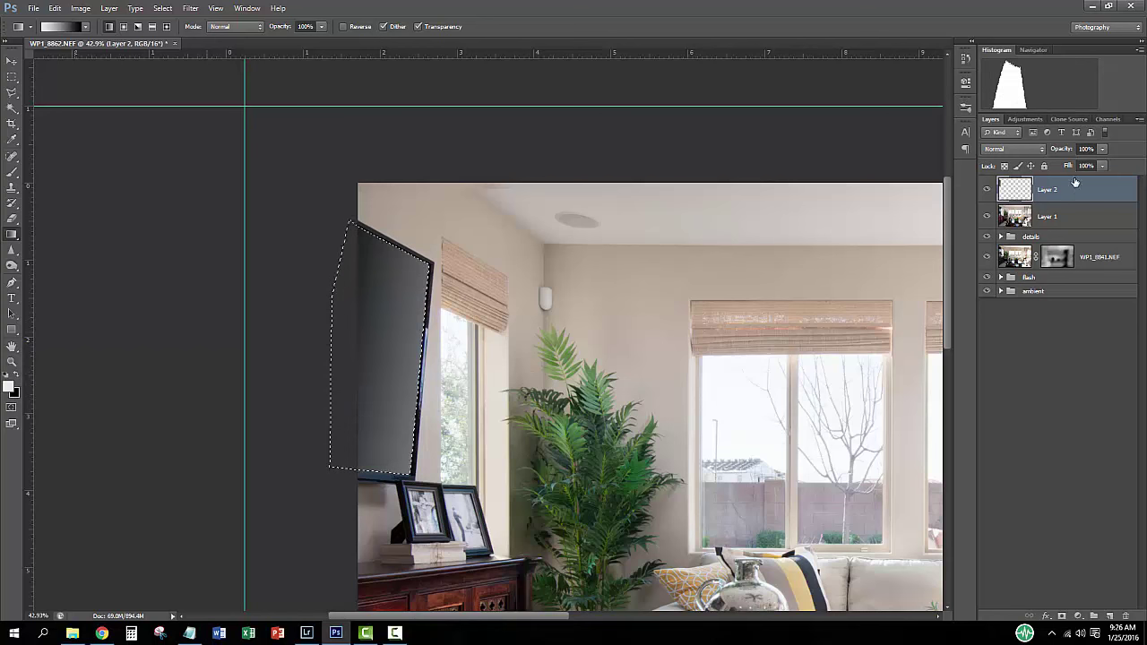
pyautogui.hotkey('ctrl', 'd')
pyautogui.press('z')
pyautogui.moveTo(511, 368); pyautogui.dragTo(430, 368)
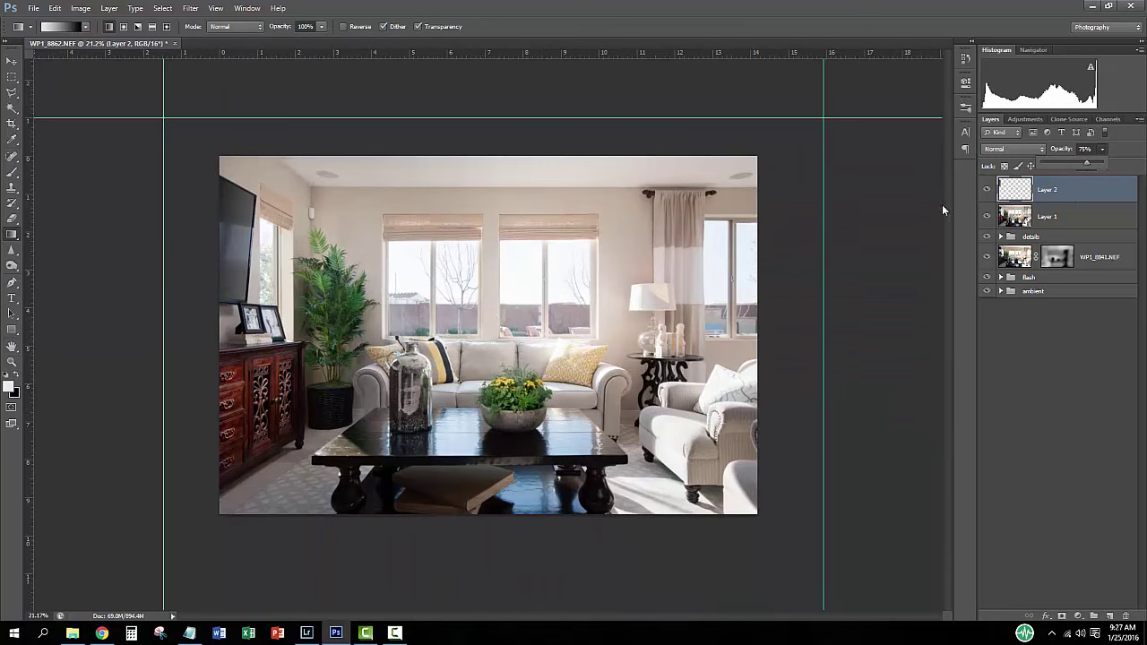
pyautogui.moveTo(987, 236); pyautogui.dragTo(986, 291)
pyautogui.scroll(5, 312, 214)
pyautogui.press('s')
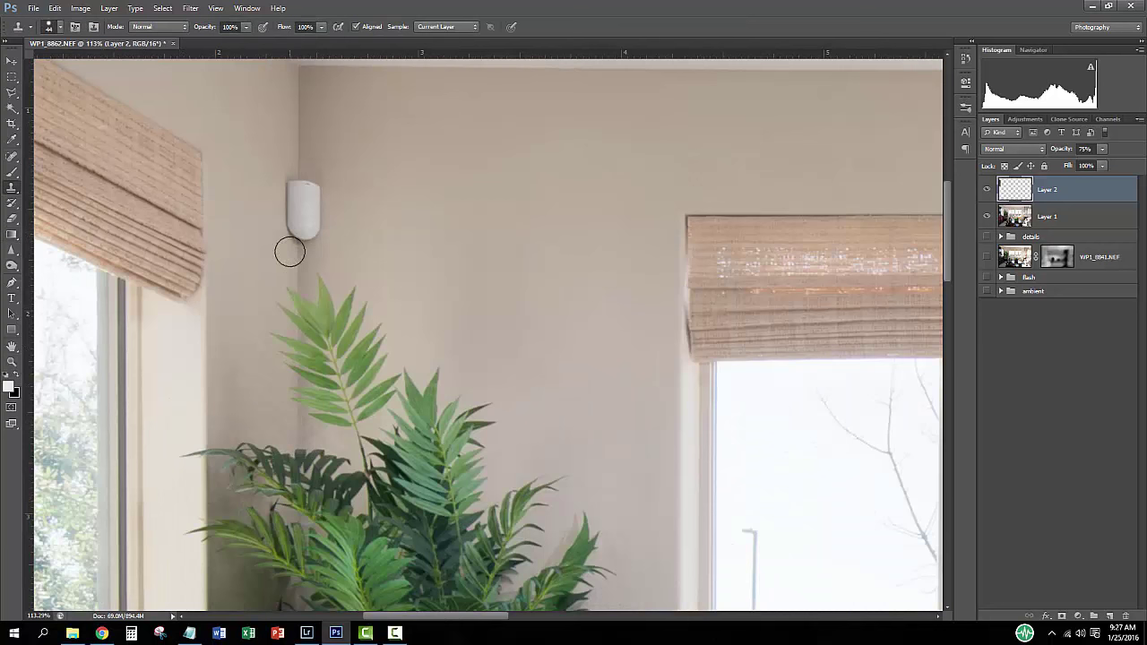
pyautogui.click(1039, 217)
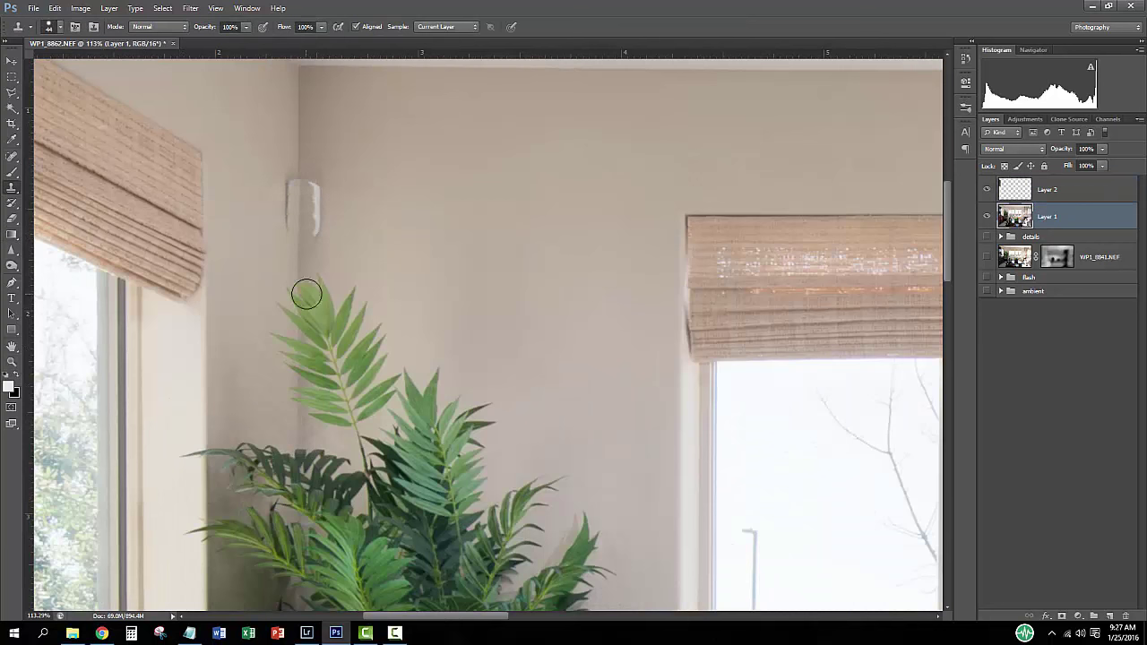
pyautogui.hotkey('alt', ']')
pyautogui.keyDown('ctrl'); pyautogui.click(299, 152); pyautogui.keyUp('ctrl')
pyautogui.hotkey('alt', 's')
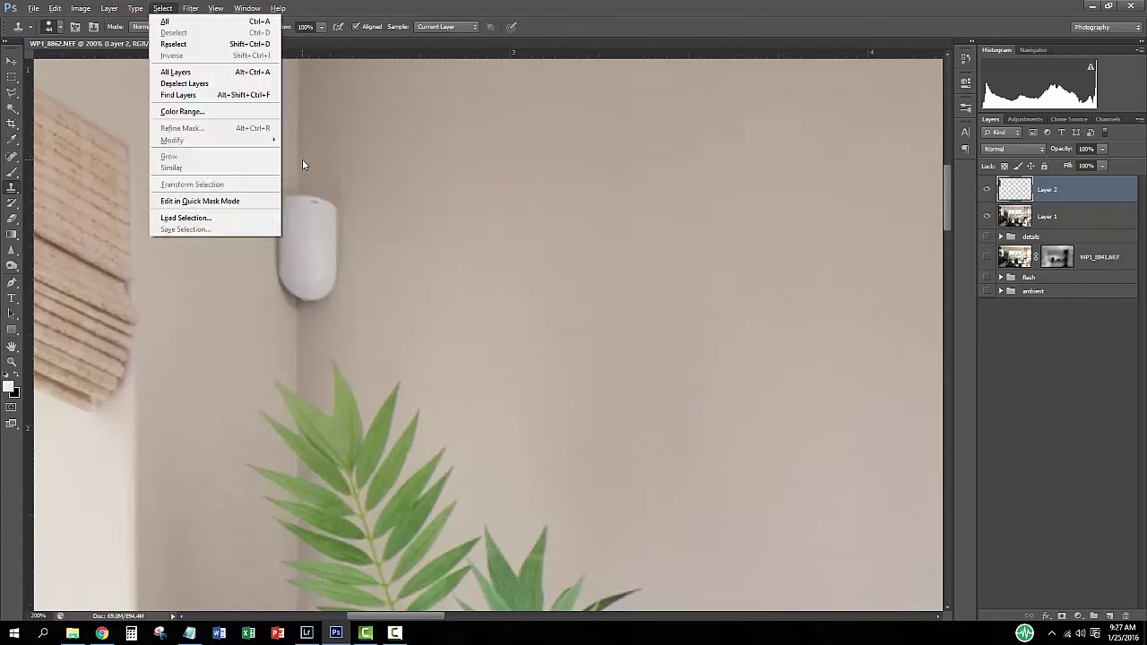
pyautogui.press('Escape')
pyautogui.hotkey('alt', '[')
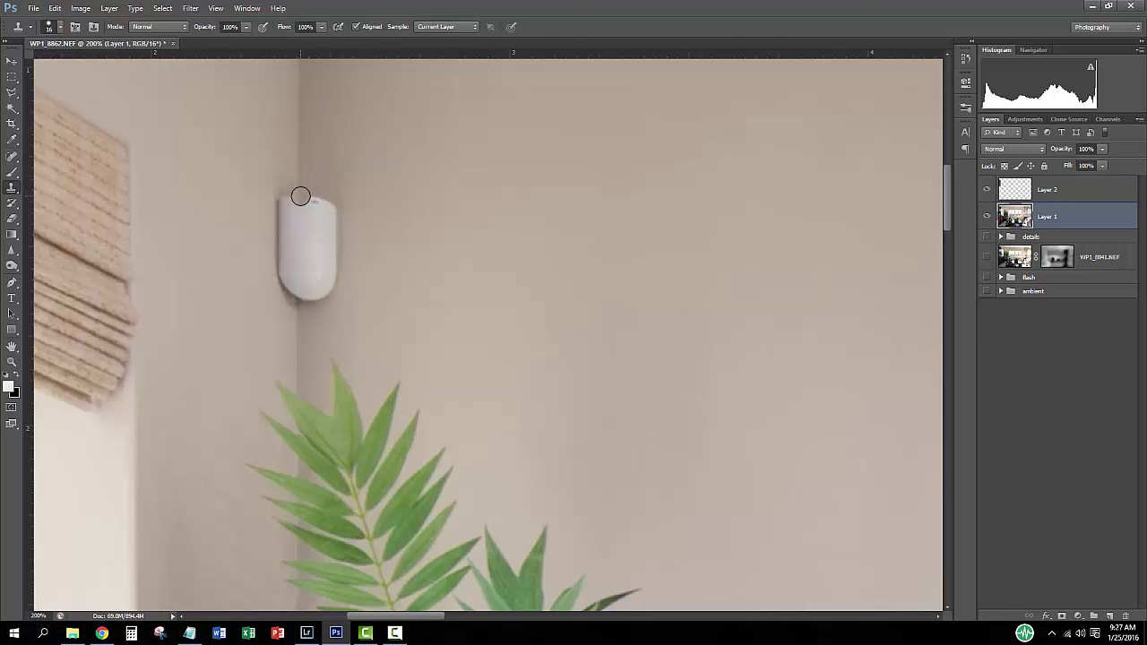
pyautogui.keyDown('ctrl'); pyautogui.click(342, 336); pyautogui.keyUp('ctrl')
pyautogui.press('z')
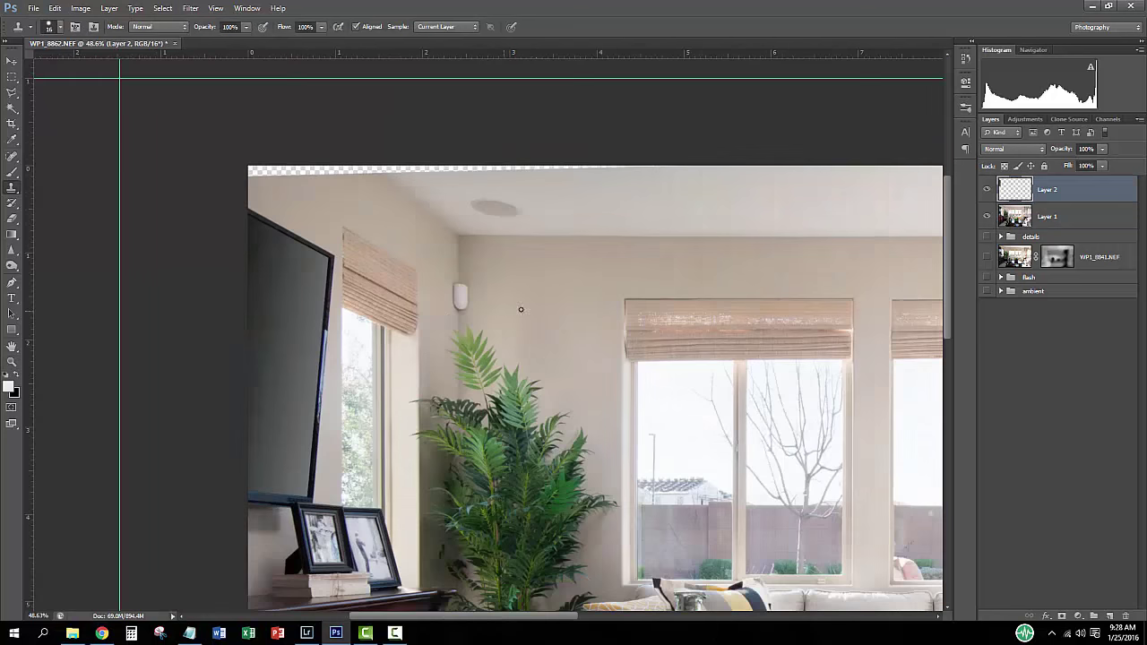
pyautogui.keyDown('alt'); pyautogui.click(697, 437); pyautogui.keyUp('alt')
pyautogui.moveTo(697, 437); pyautogui.dragTo(743, 437)
pyautogui.press('s')
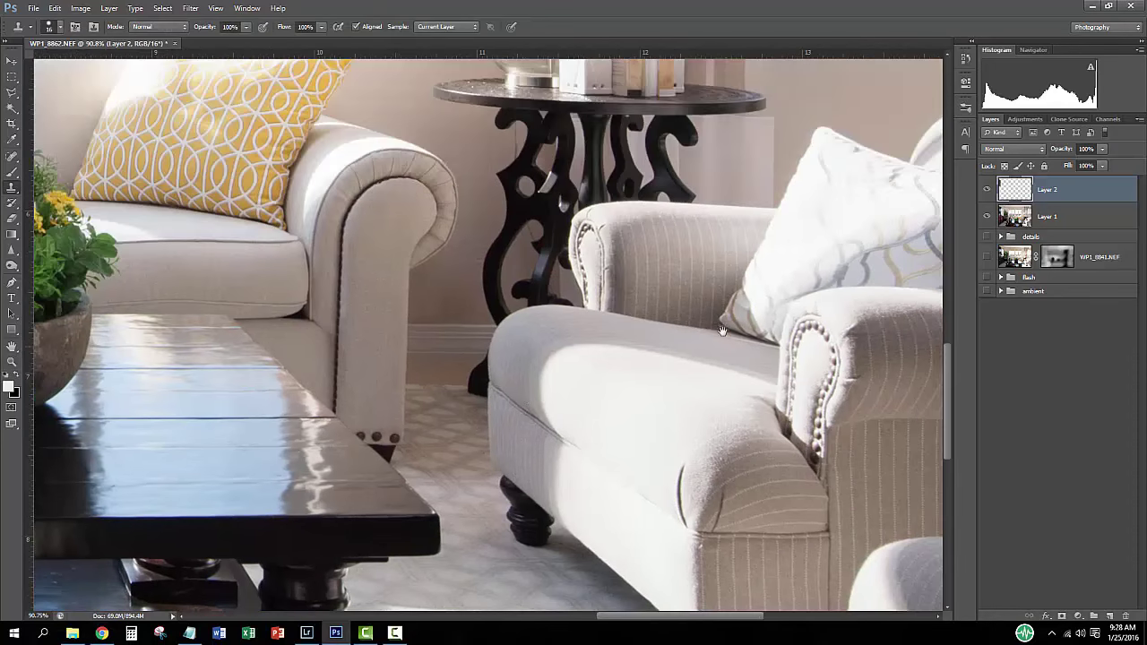
pyautogui.moveTo(507, 135); pyautogui.dragTo(507, 258)
pyautogui.moveTo(230, 278); pyautogui.dragTo(315, 359)
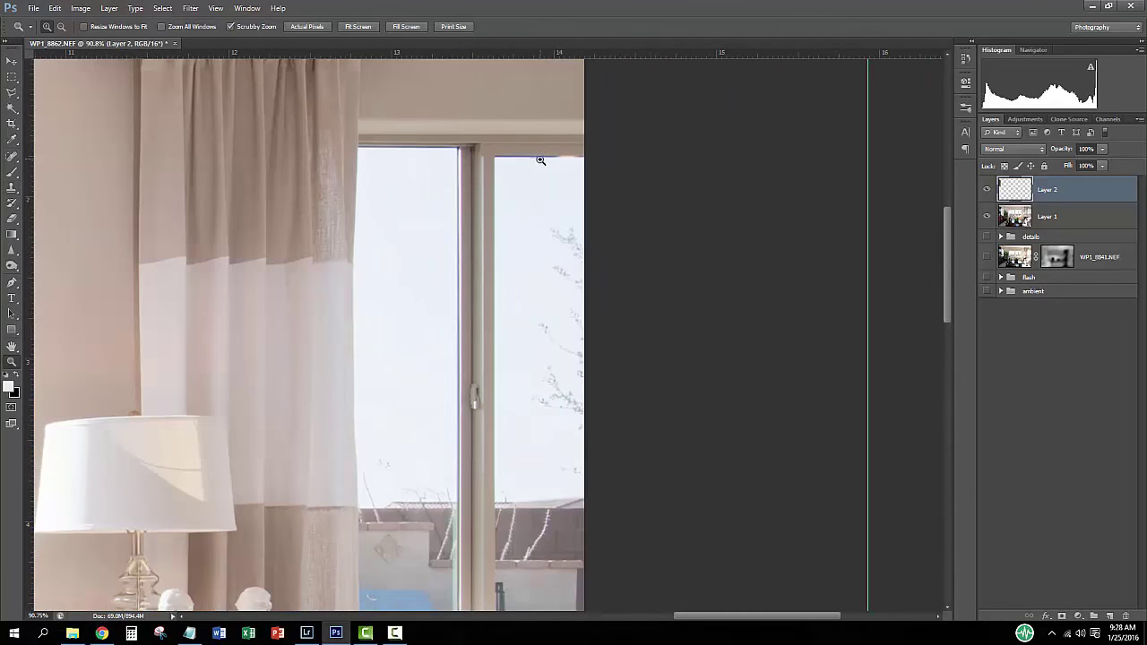
pyautogui.press('z')
pyautogui.press('s')
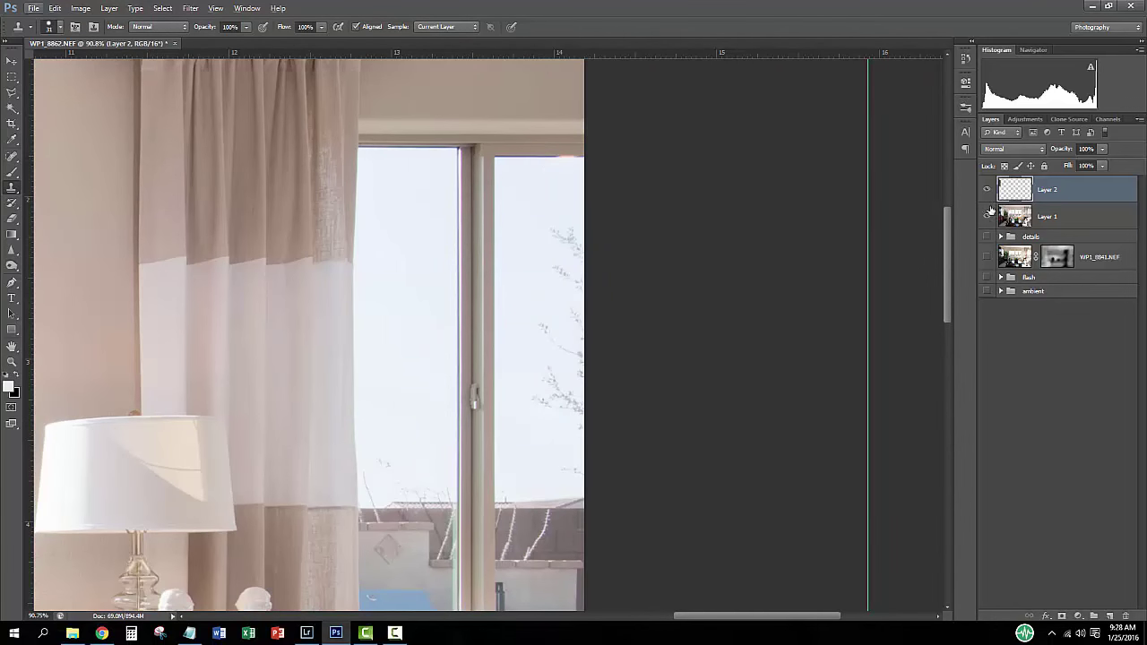
pyautogui.click(1003, 215)
pyautogui.scroll(3, 502, 206)
pyautogui.hscroll(-5, 466, 242)
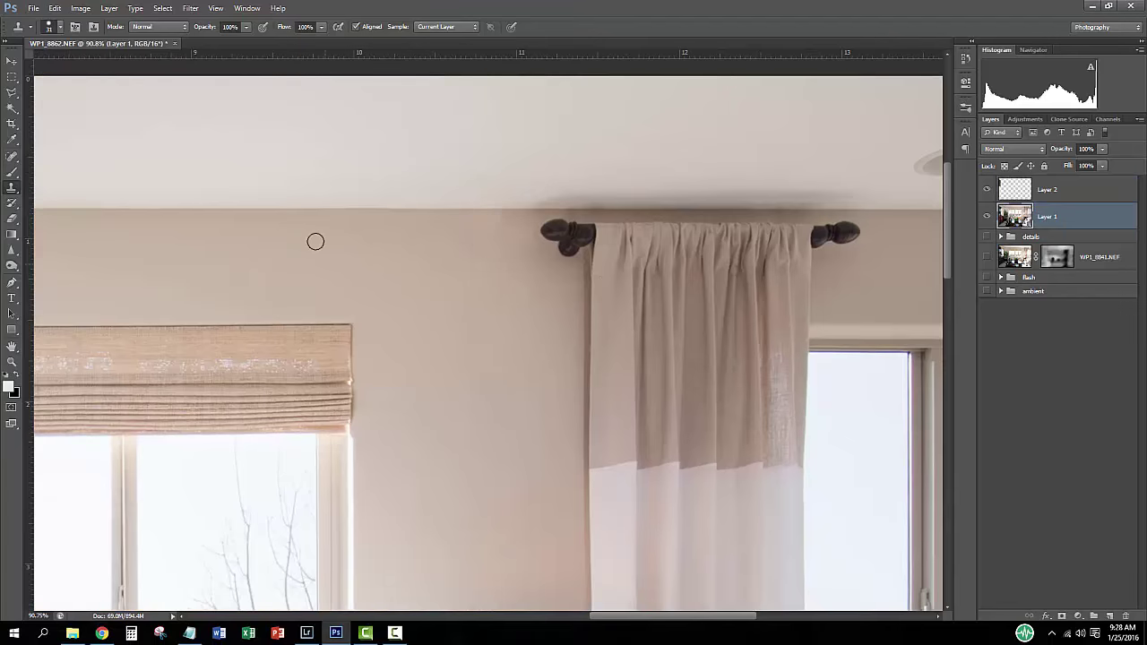
pyautogui.hscroll(-10, 458, 314)
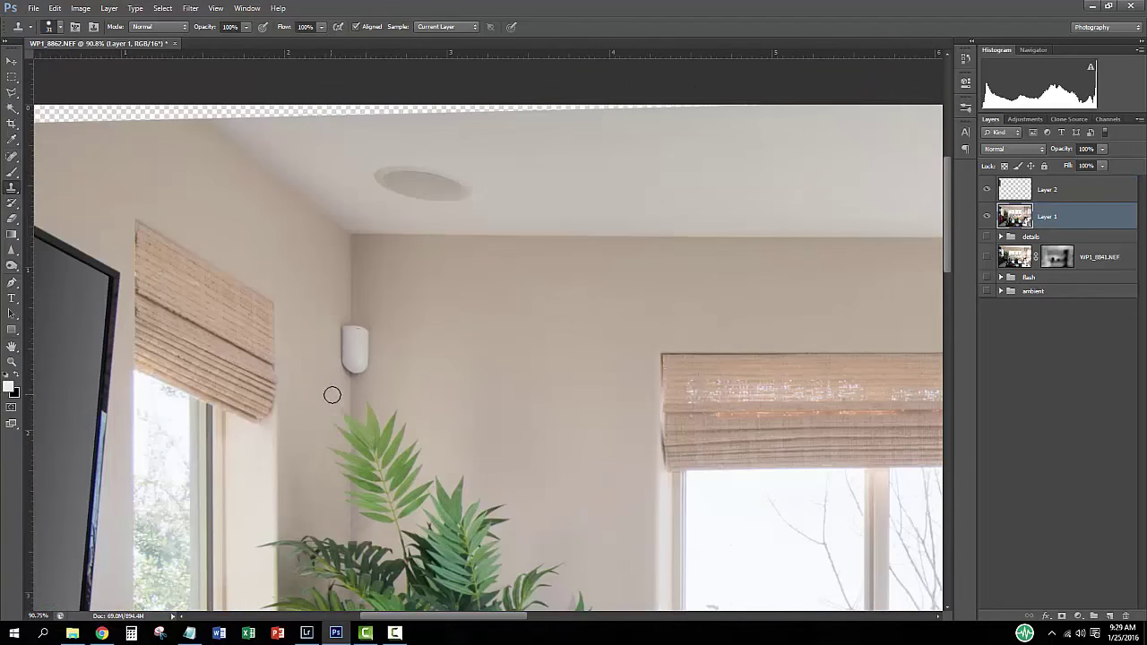
# - Patch over the white wall sensor with clean wall using the Patch tool
pyautogui.click(12, 157)
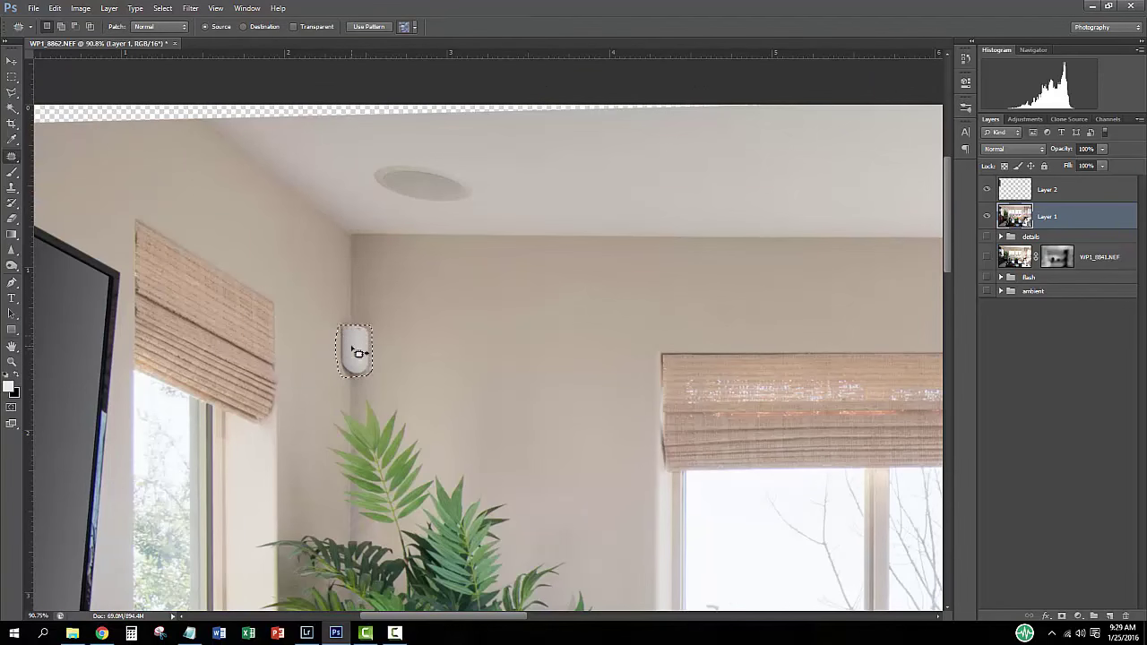
pyautogui.moveTo(352, 294); pyautogui.dragTo(353, 296)
pyautogui.press('z')
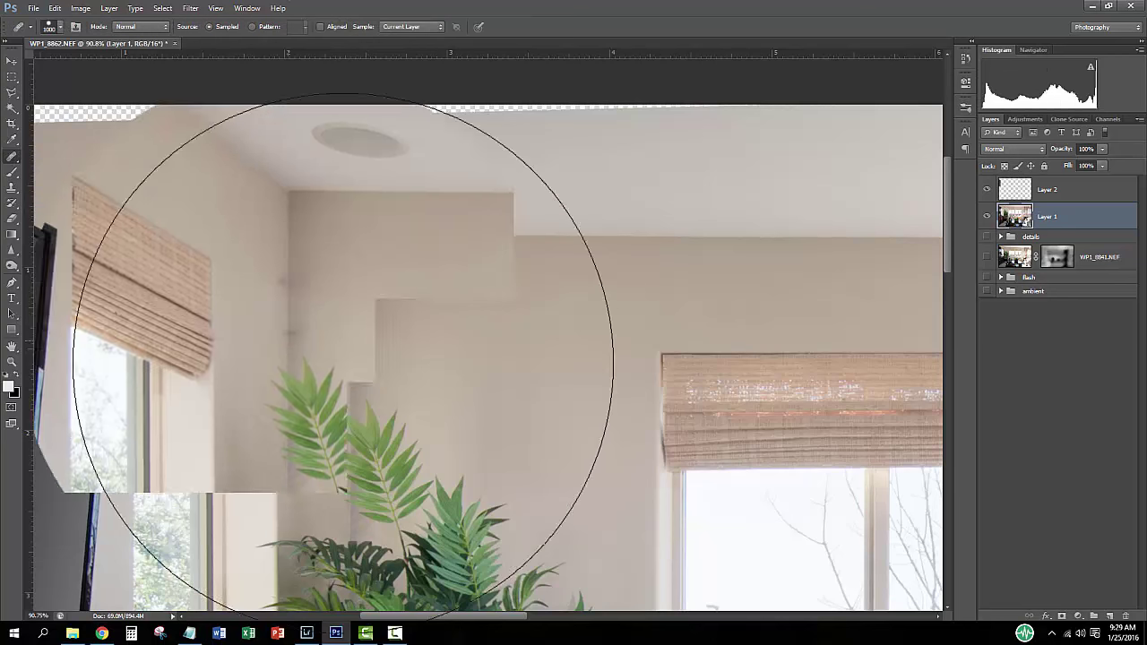
pyautogui.rightClick(401, 347)
pyautogui.press('j')
# - Spot-heal the leftover marks and smudges at the wall corner above the plant
pyautogui.rightClick(12, 157)
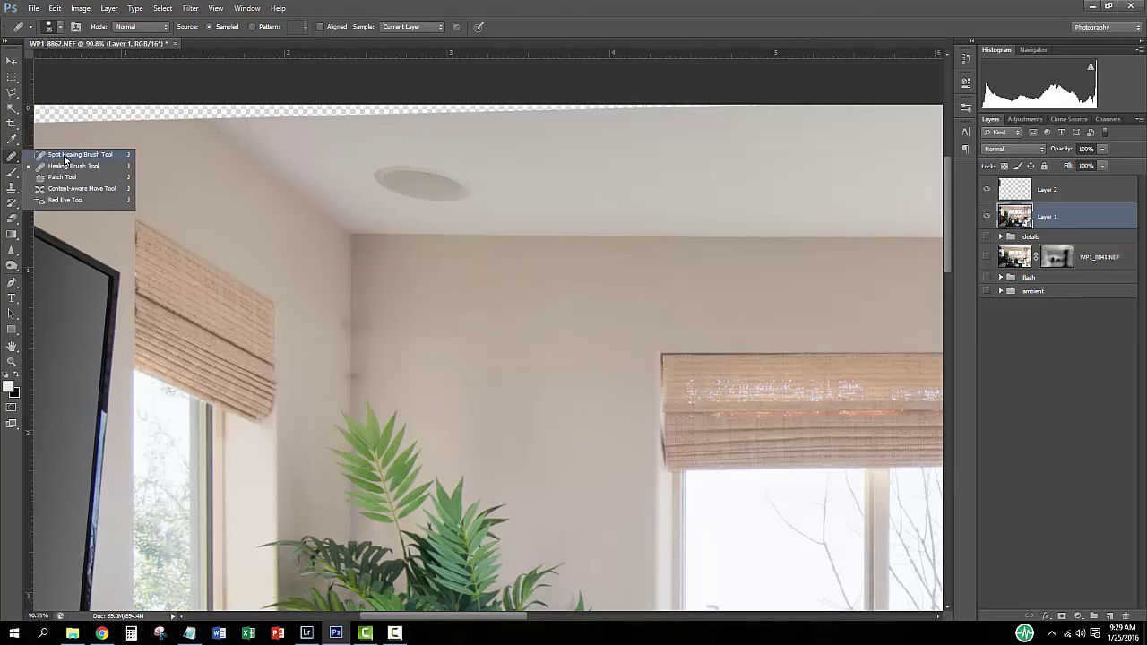
pyautogui.click(67, 154)
pyautogui.moveTo(370, 318); pyautogui.dragTo(370, 377)
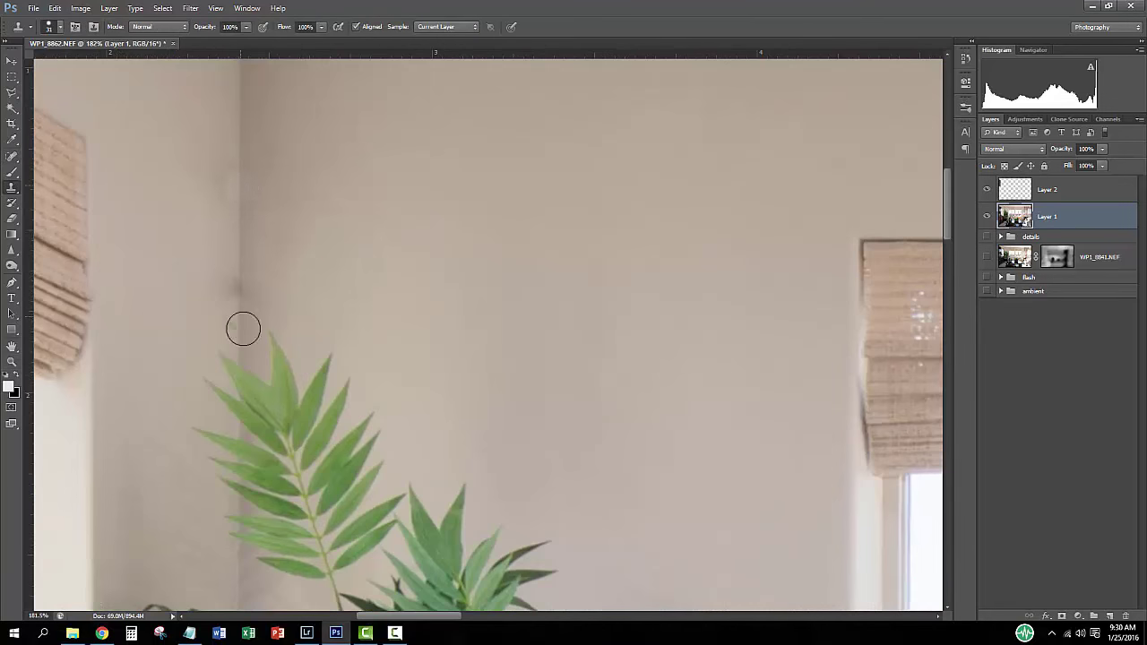
pyautogui.press('j')
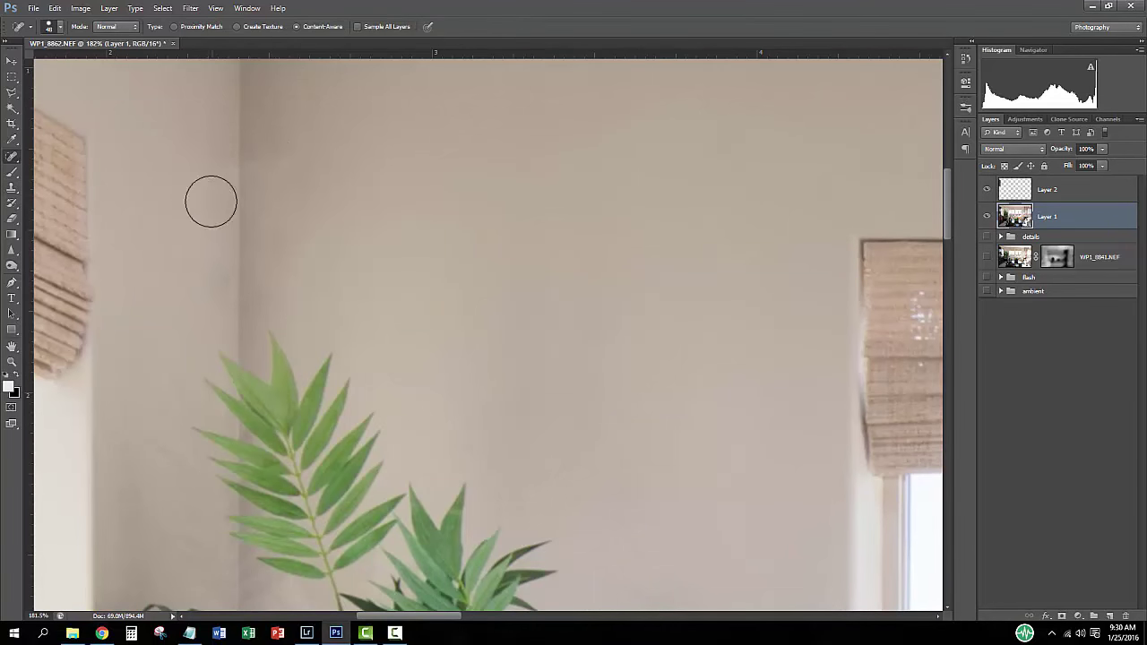
pyautogui.hotkey('ctrl', '0')
pyautogui.scroll(5, 543, 309)
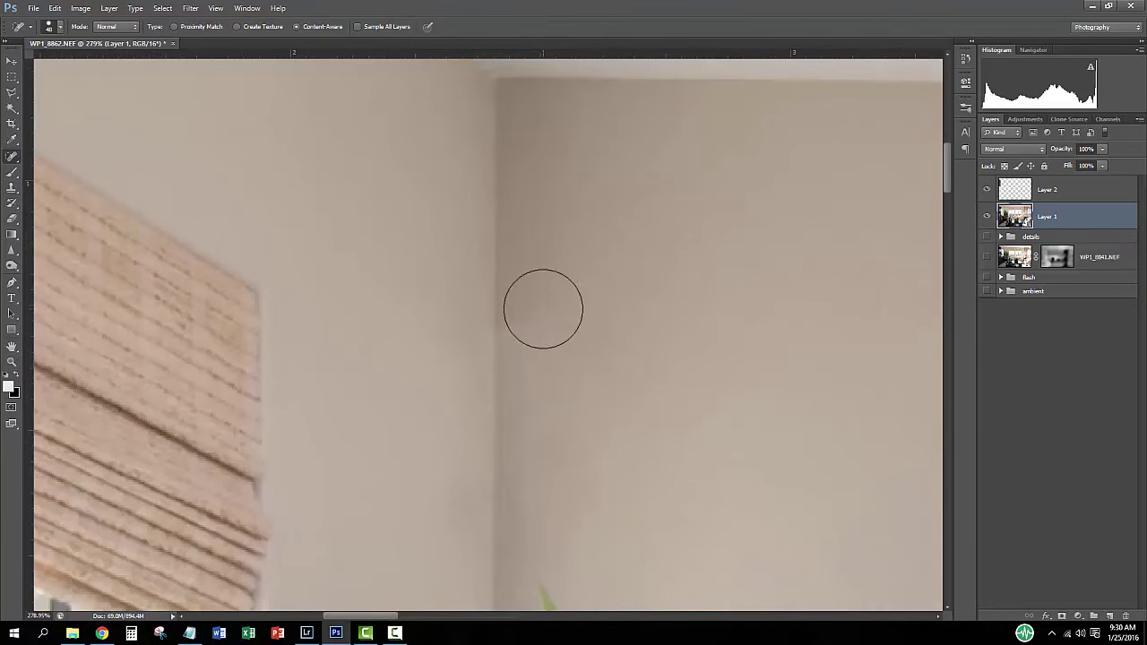
pyautogui.click(448, 354)
pyautogui.scroll(-3, 430, 391)
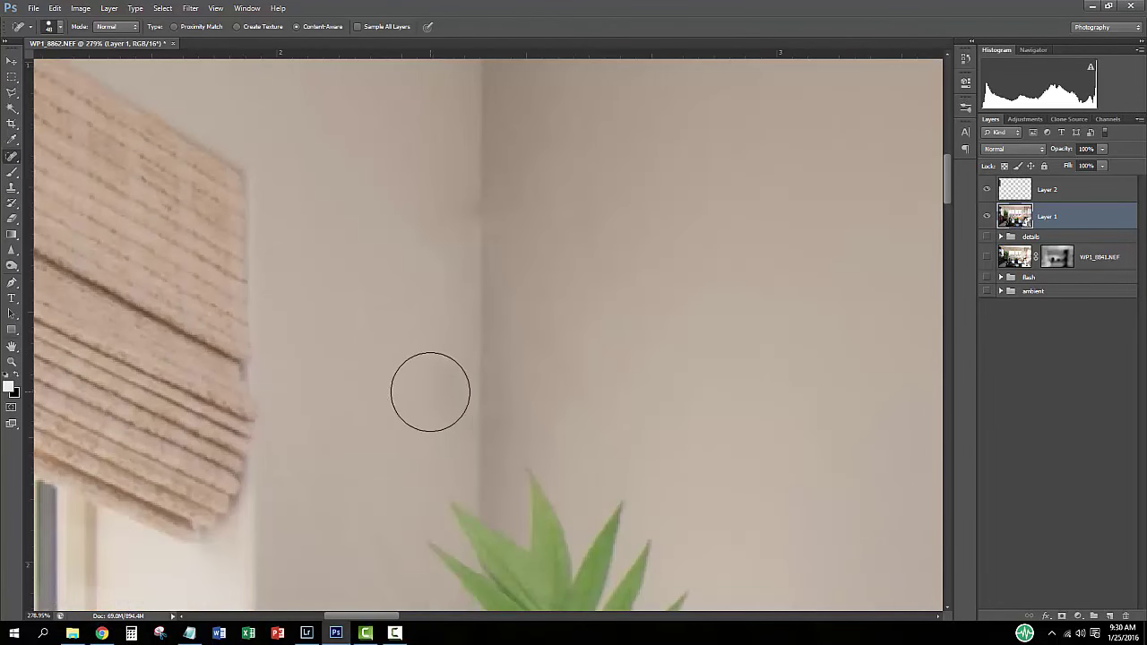
pyautogui.hotkey('ctrl', '0')
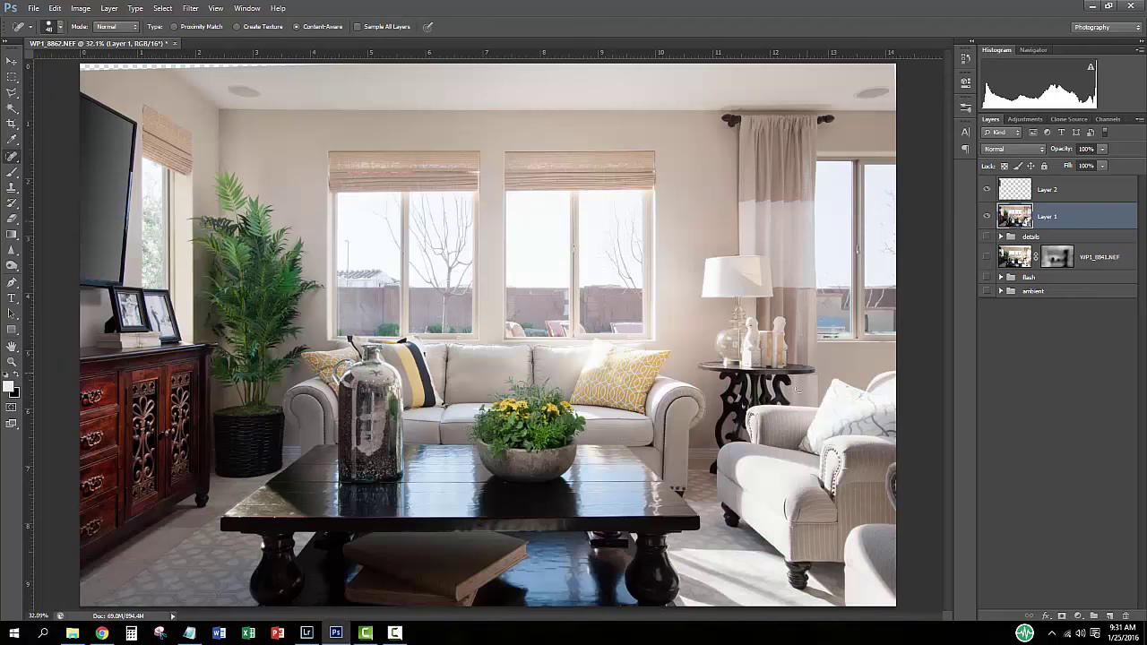
# - Zoom into the left window and dismiss the Spot Healing warning
pyautogui.scroll(5, 413, 497)
pyautogui.scroll(3, 707, 307)
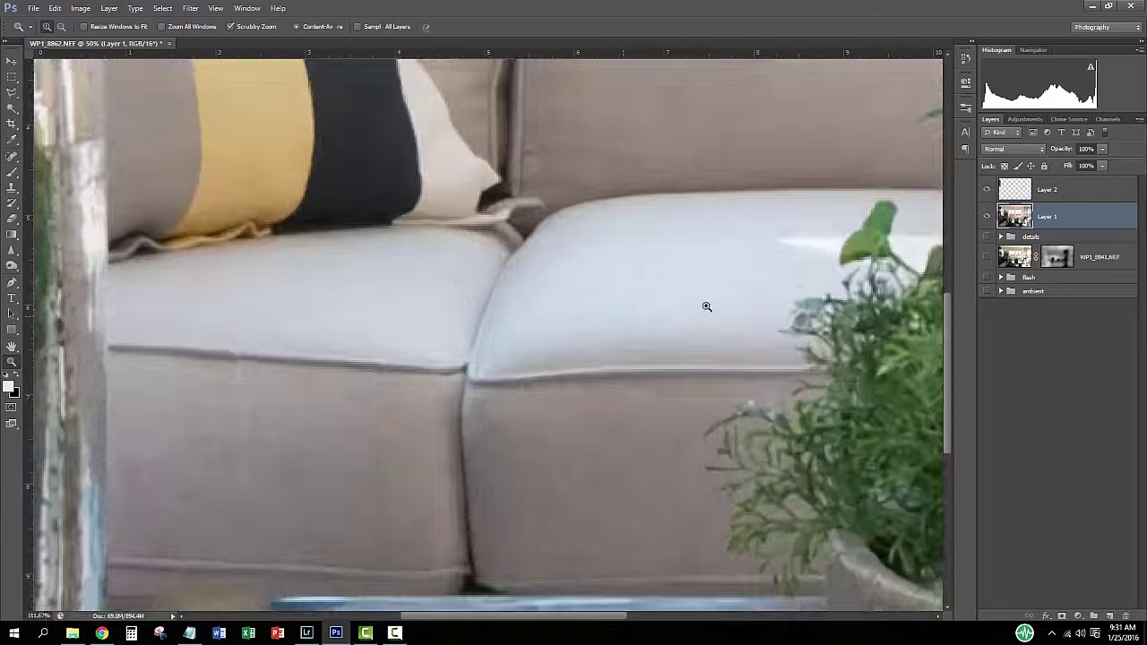
pyautogui.hotkey('ctrl', '0')
pyautogui.scroll(3, 833, 269)
pyautogui.scroll(2, 396, 205)
pyautogui.press('j')
pyautogui.keyDown('alt'); pyautogui.click(397, 205); pyautogui.keyUp('alt')
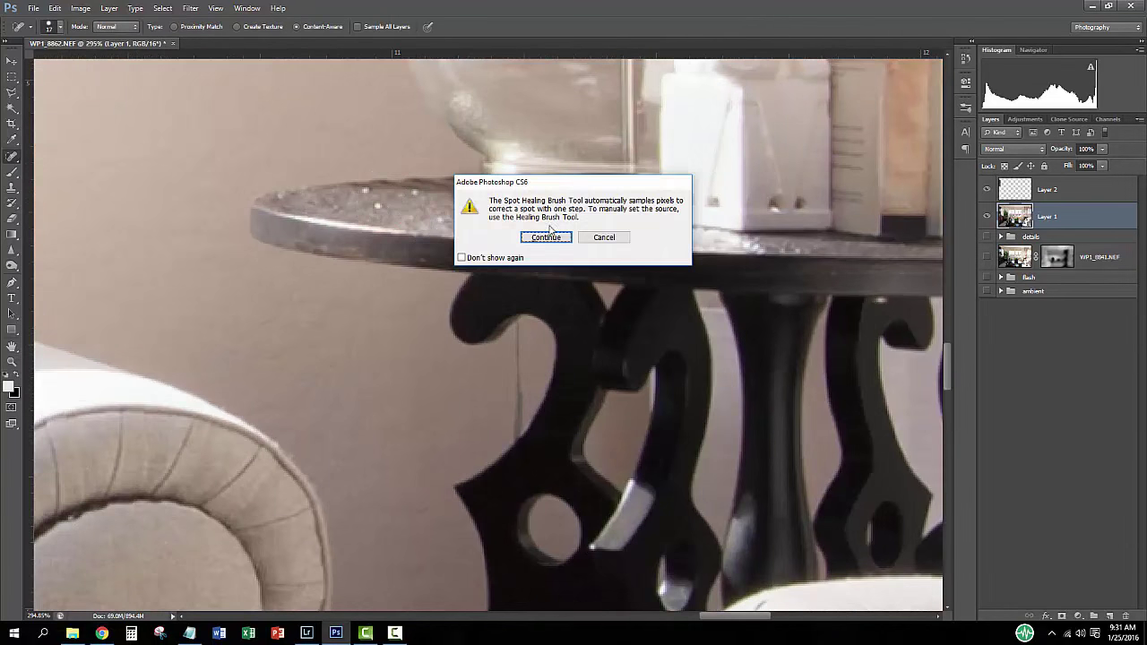
pyautogui.click(546, 235)
# - Pick the Clone Stamp, view the whole room, and switch to the Polygonal Lasso
pyautogui.press('s')
pyautogui.scroll(-2, 445, 218)
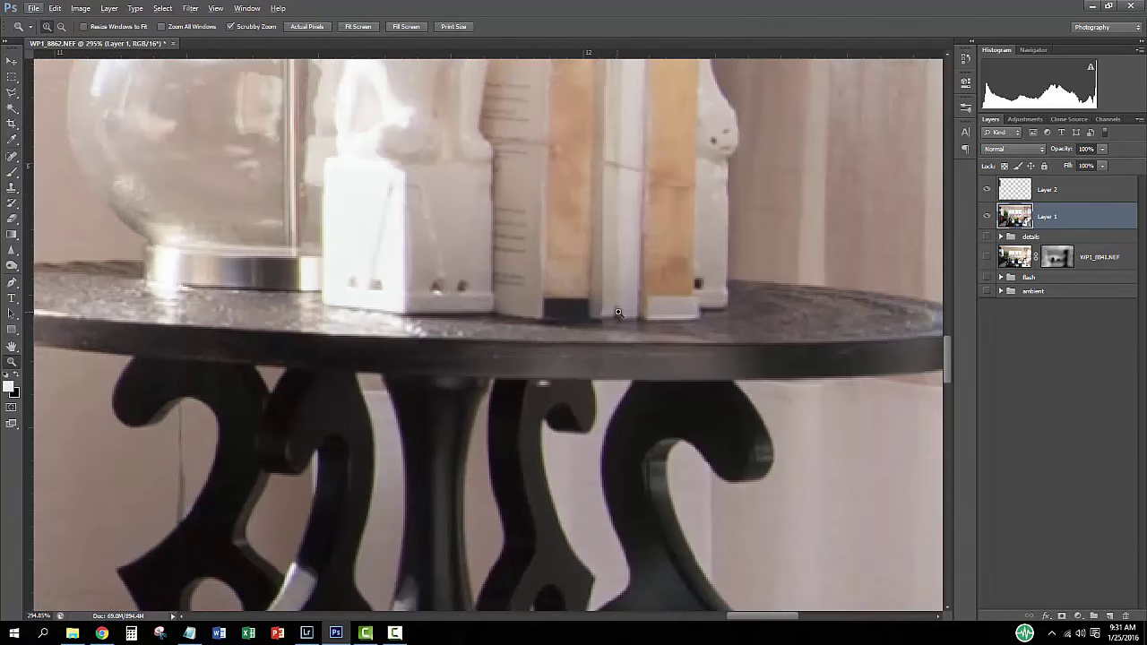
pyautogui.hotkey('ctrl', '0')
pyautogui.scroll(3, 359, 224)
pyautogui.press('c')
pyautogui.press('l')
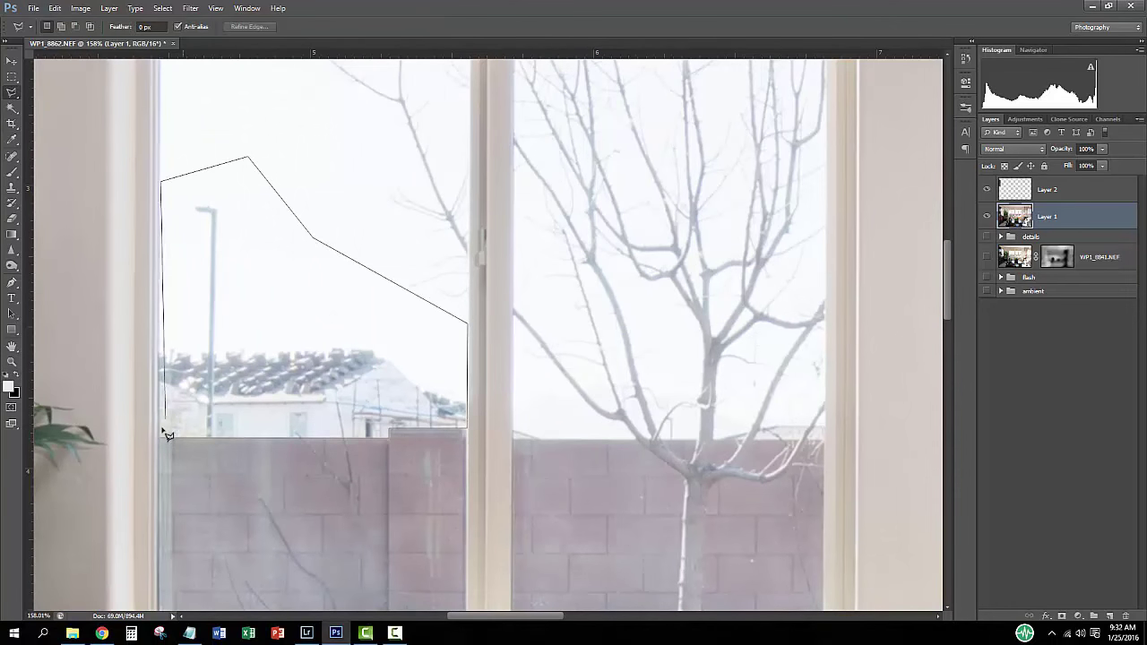
# - Clone clean sky over the selected lamp post and roofs, then deselect
pyautogui.click(165, 435)
pyautogui.press('s')
pyautogui.keyDown('alt'); pyautogui.click(273, 243); pyautogui.keyUp('alt')
pyautogui.moveTo(208, 215)
pyautogui.mouseDown()
pyautogui.moveTo(192, 410)
pyautogui.moveTo(341, 385)
pyautogui.moveTo(379, 422)
pyautogui.mouseUp()
pyautogui.hotkey('ctrl', 'd')
# - Fill the small triangle beside the window frame with cloned sky
pyautogui.press('z')
pyautogui.moveTo(527, 439); pyautogui.dragTo(574, 441)
pyautogui.press('l')
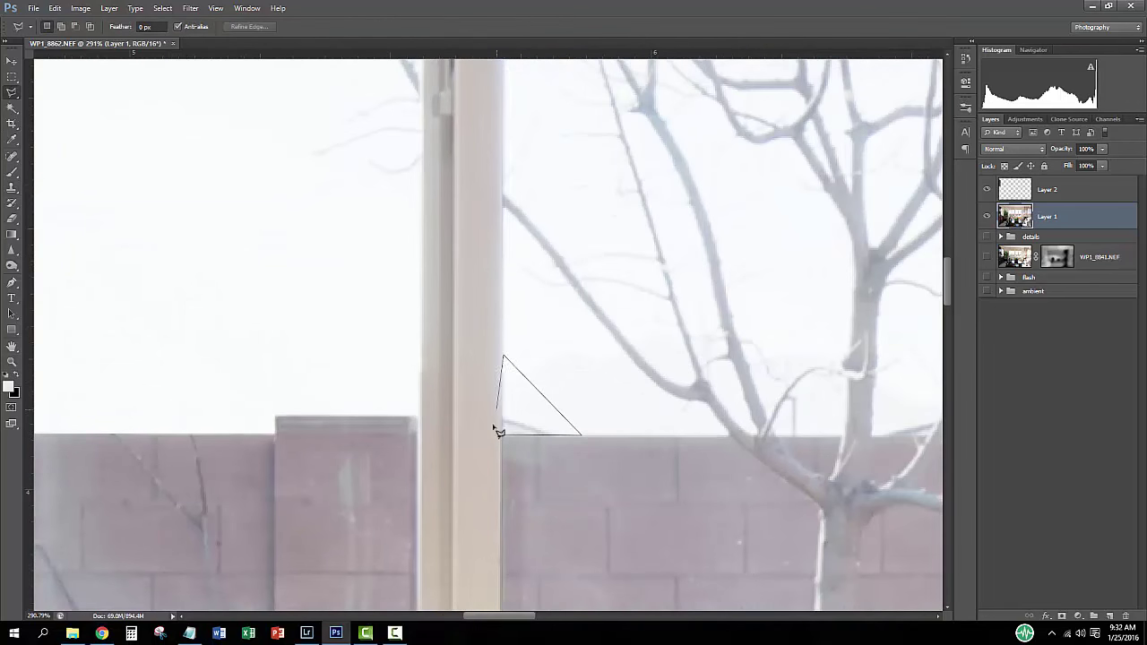
pyautogui.click(499, 433)
pyautogui.press('s')
pyautogui.click(593, 391)
# - Select the rooftop behind the backyard wall and cover it with white sky
pyautogui.hotkey('ctrl', '0')
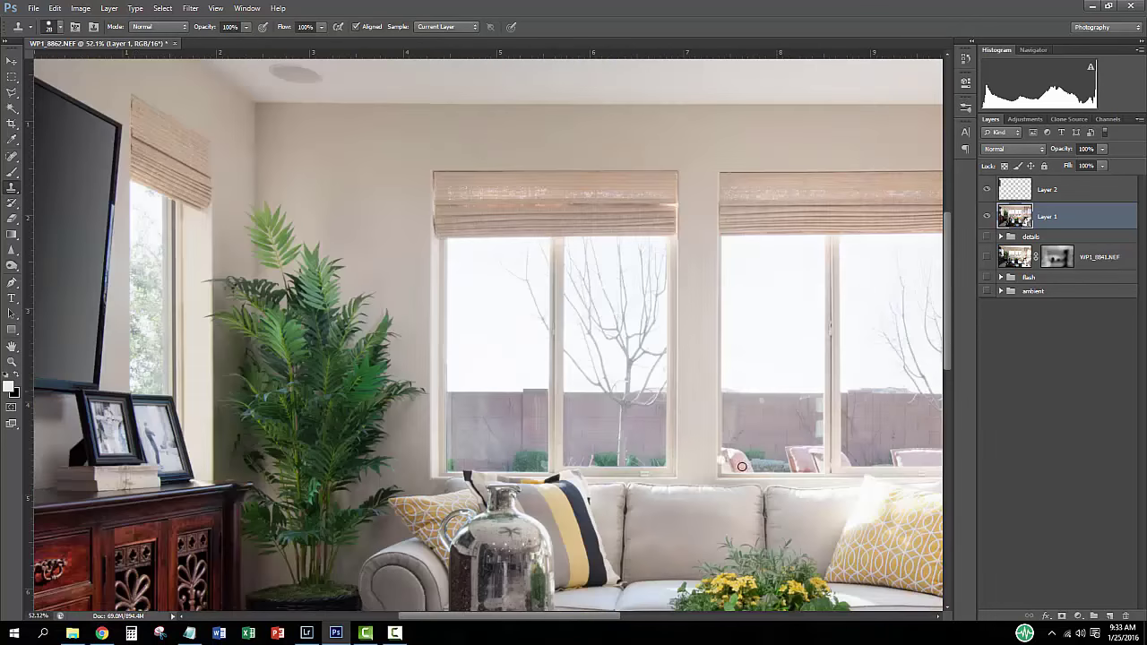
pyautogui.moveTo(565, 277); pyautogui.dragTo(609, 276)
pyautogui.press('l')
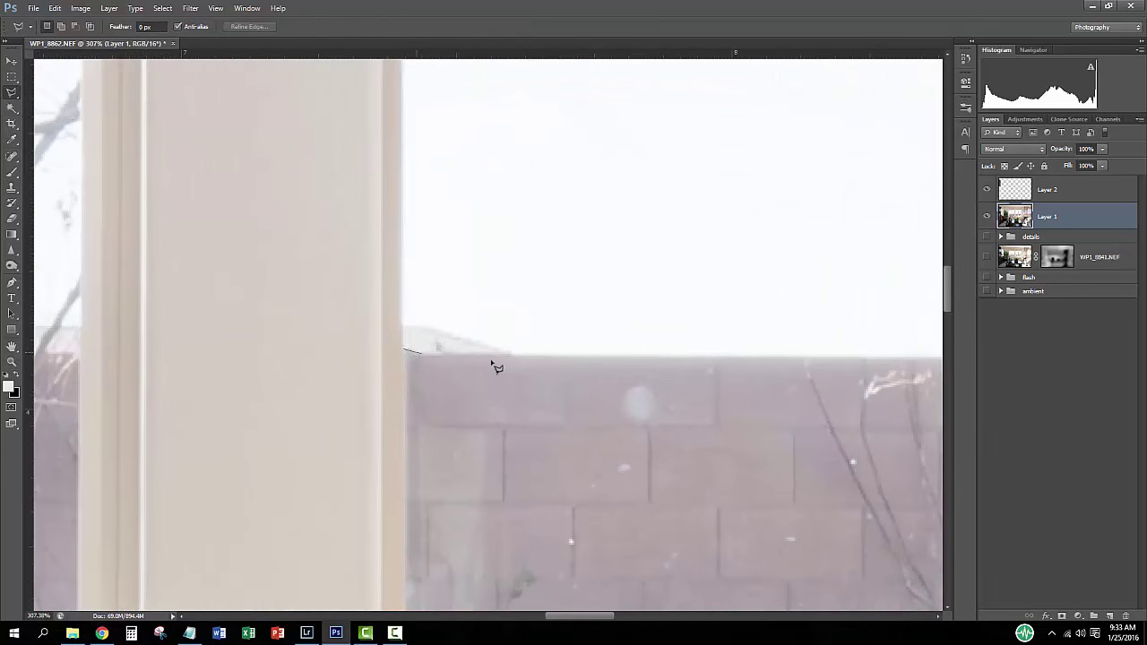
pyautogui.press('s')
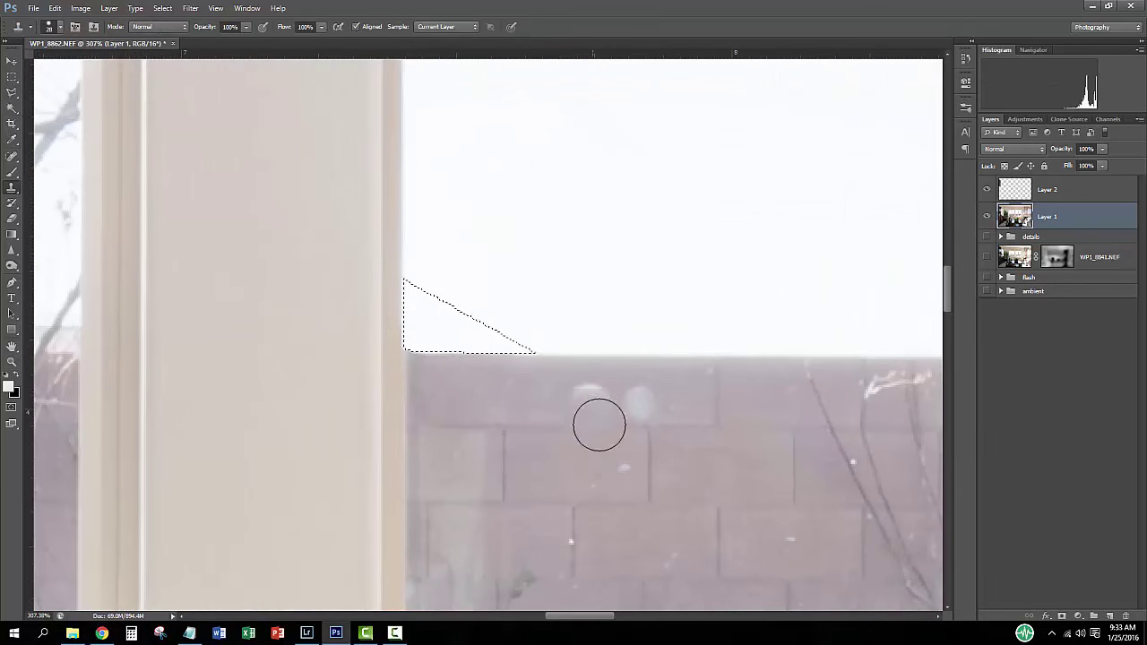
pyautogui.hscroll(5, 501, 353)
pyautogui.press('l')
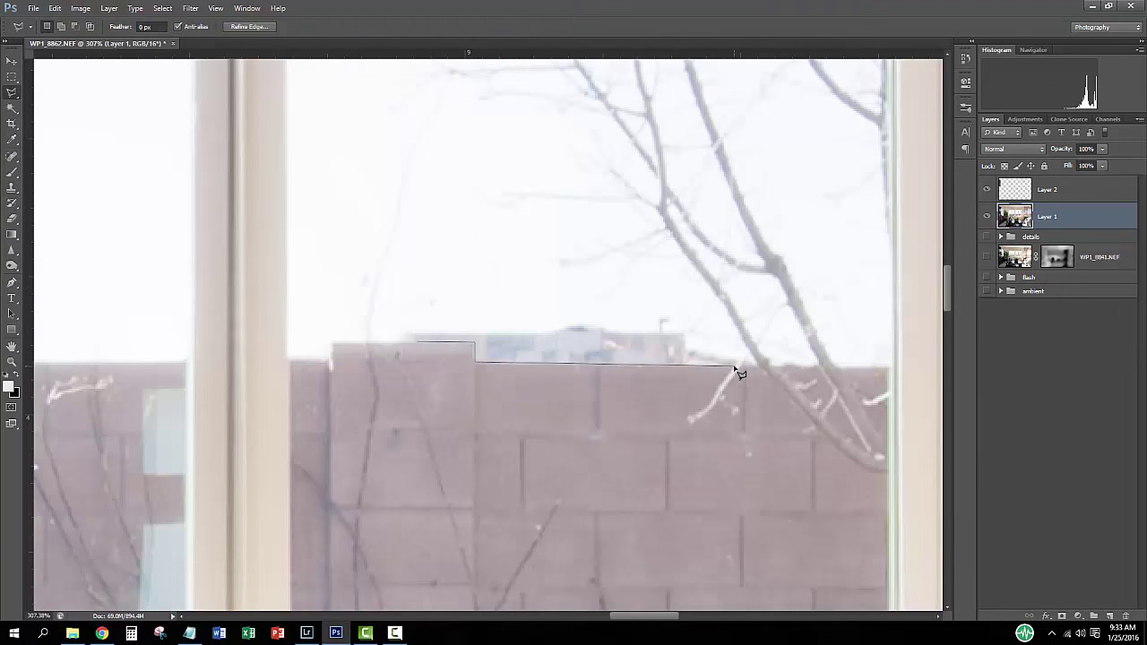
pyautogui.click(391, 343)
pyautogui.press('s')
pyautogui.moveTo(195, 202); pyautogui.dragTo(357, 324)
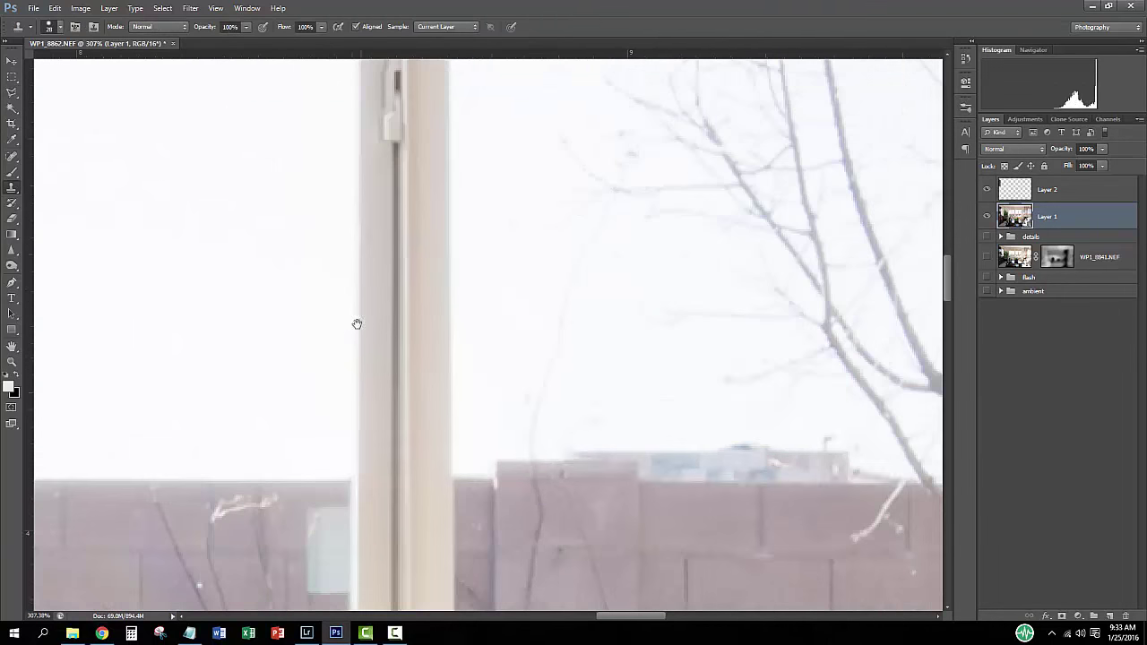
pyautogui.moveTo(709, 448); pyautogui.dragTo(851, 461)
# - Pan around the brick wall and pillar to inspect the retouching
pyautogui.hscroll(3, 534, 359)
pyautogui.scroll(5, 391, 410)
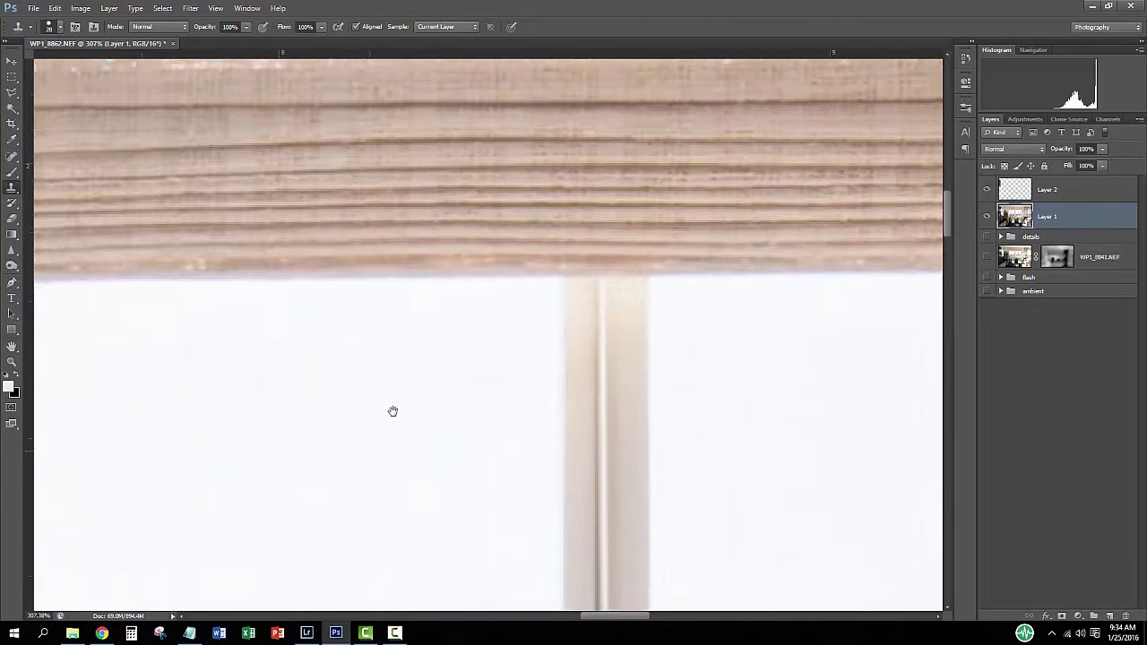
pyautogui.scroll(3, 582, 473)
pyautogui.moveTo(583, 473)
pyautogui.mouseDown()
pyautogui.moveTo(385, 384)
pyautogui.moveTo(456, 410)
pyautogui.mouseUp()
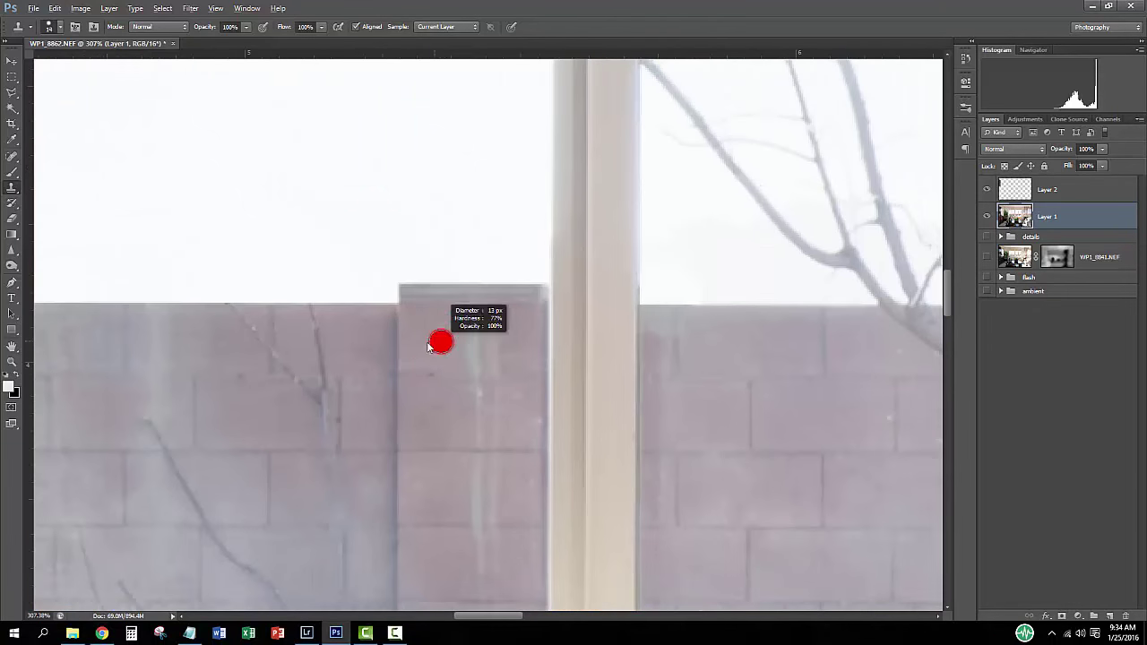
pyautogui.scroll(-1, 436, 432)
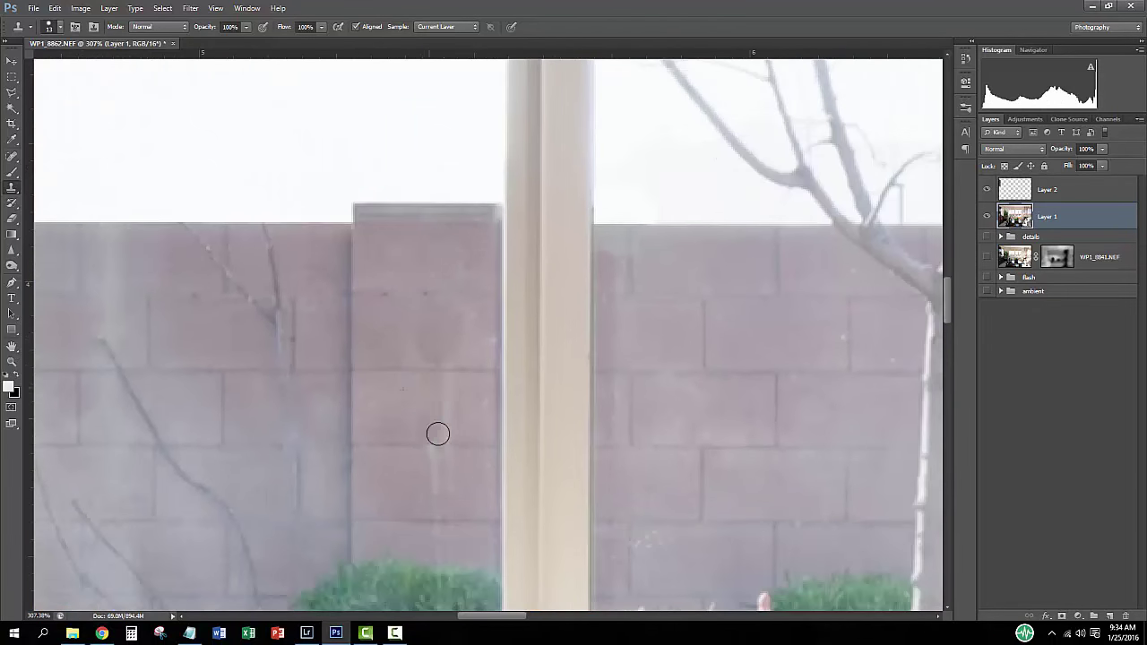
pyautogui.scroll(-1, 439, 392)
pyautogui.scroll(-2, 432, 358)
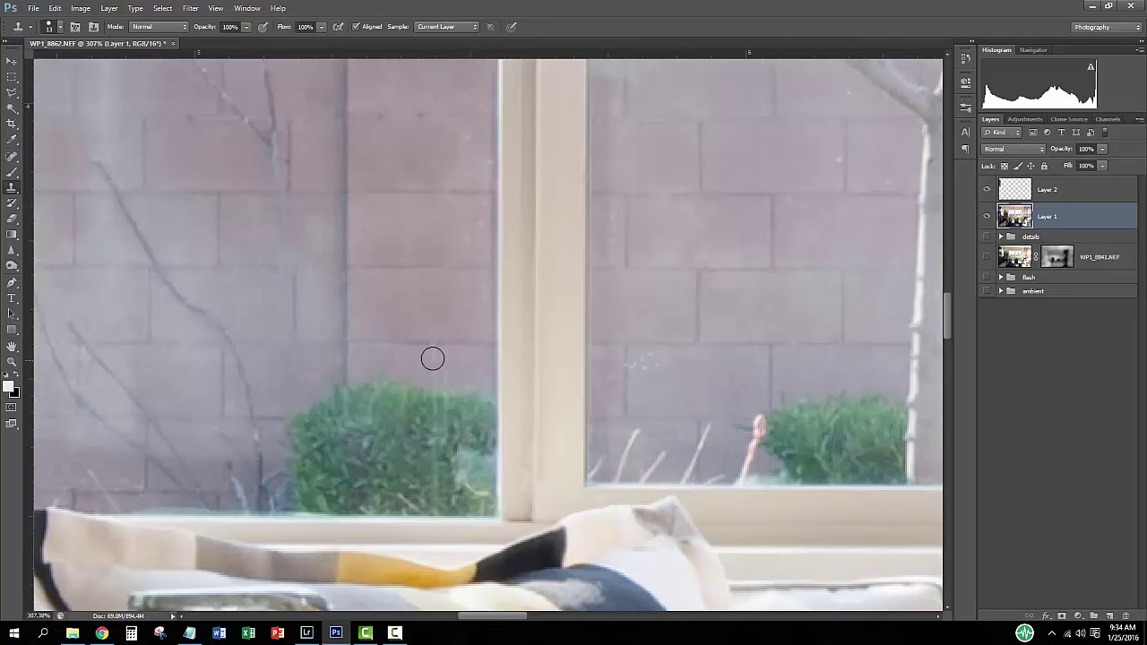
pyautogui.scroll(-2, 353, 289)
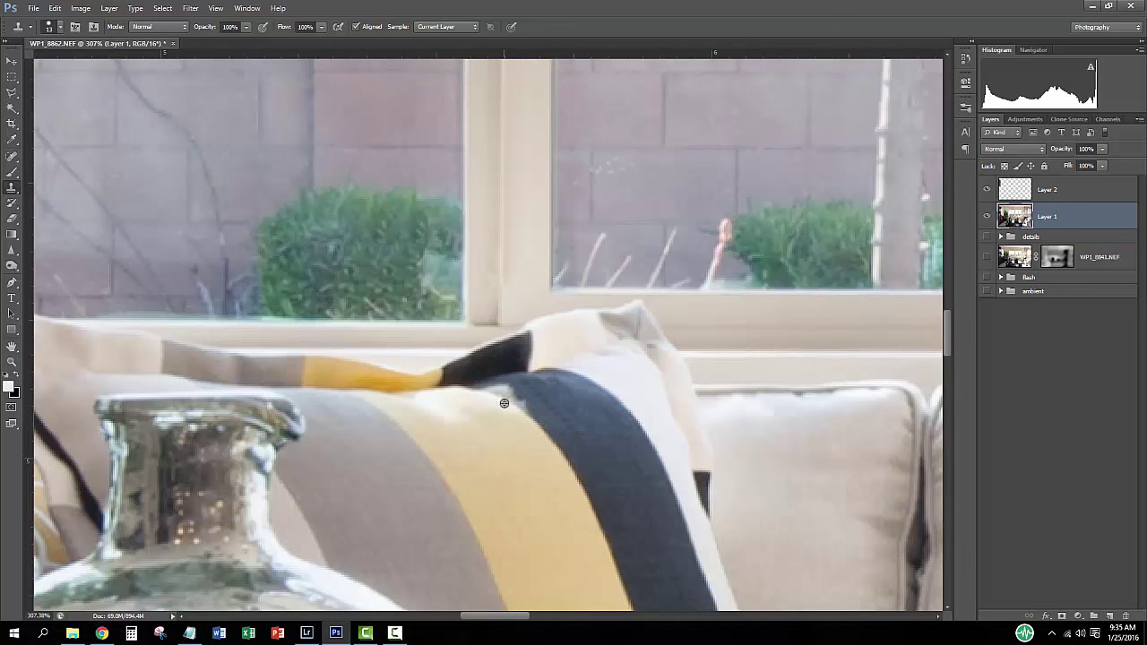
pyautogui.scroll(2, 569, 417)
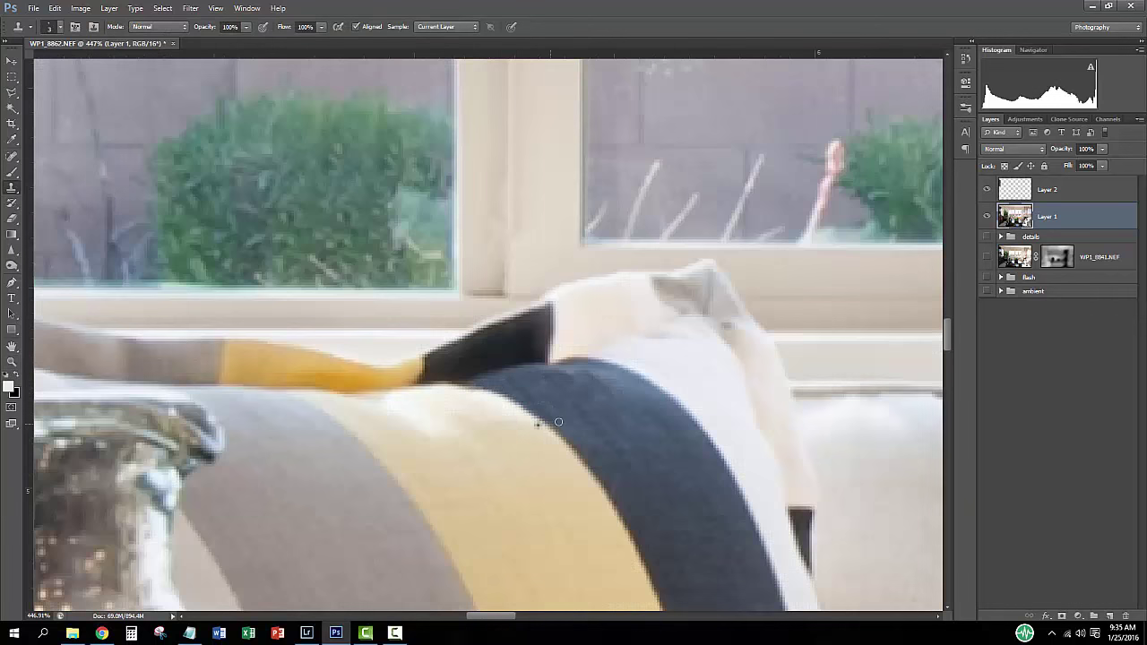
# - Zoom out and stamp all visible layers into a new top layer, returning to Lightroom
pyautogui.press('z')
pyautogui.scroll(-5, 558, 422)
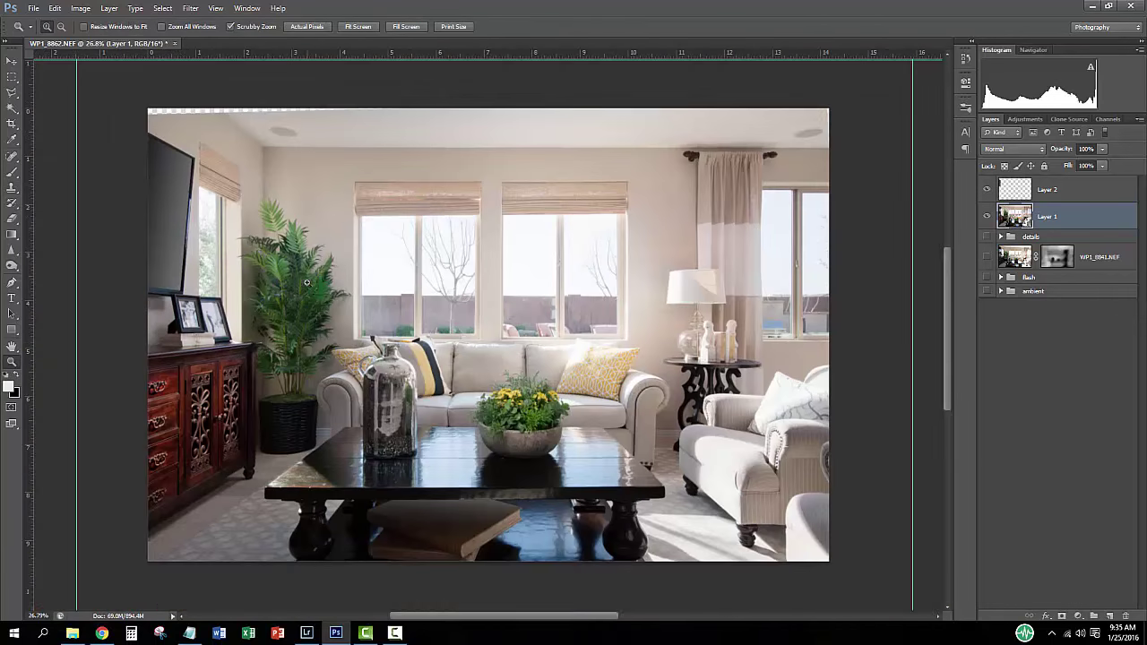
pyautogui.hotkey('ctrl', 'shift', 'alt', 'e')
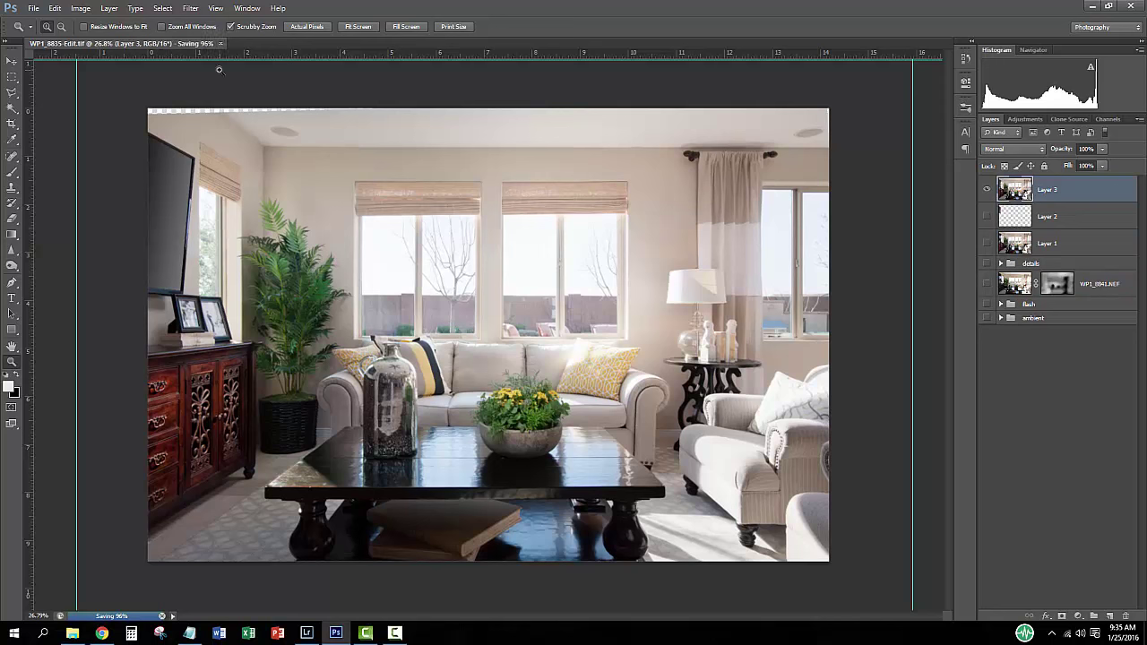
pyautogui.click(307, 633)
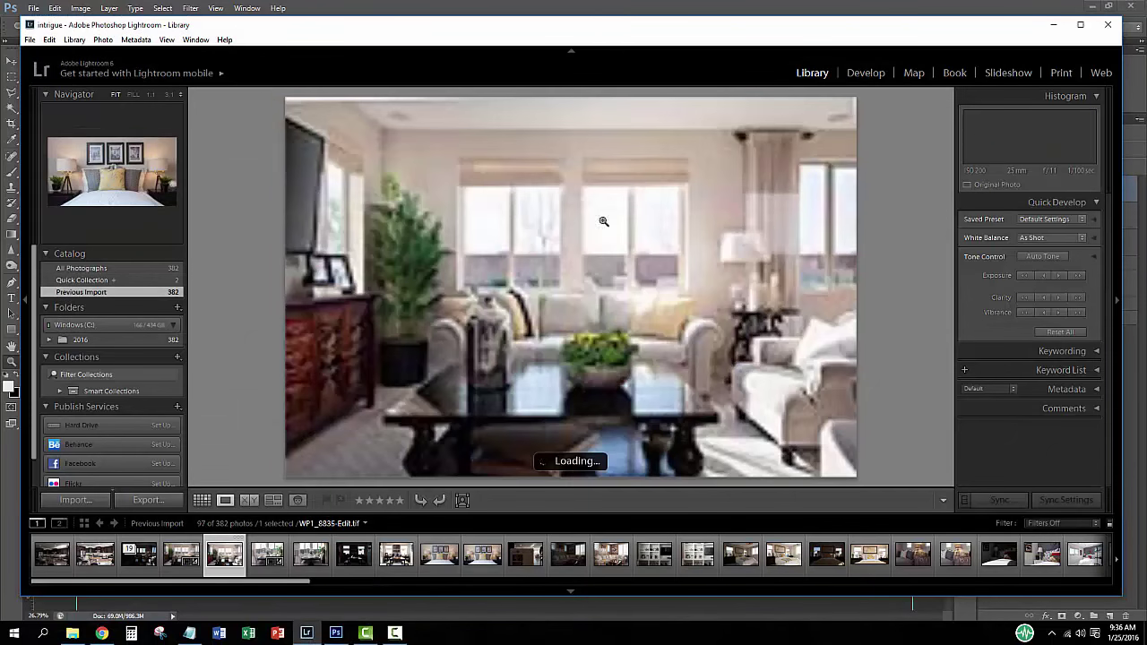
# - Open the retouched living-room TIF in Develop and dismiss the crop overlay
pyautogui.click(865, 72)
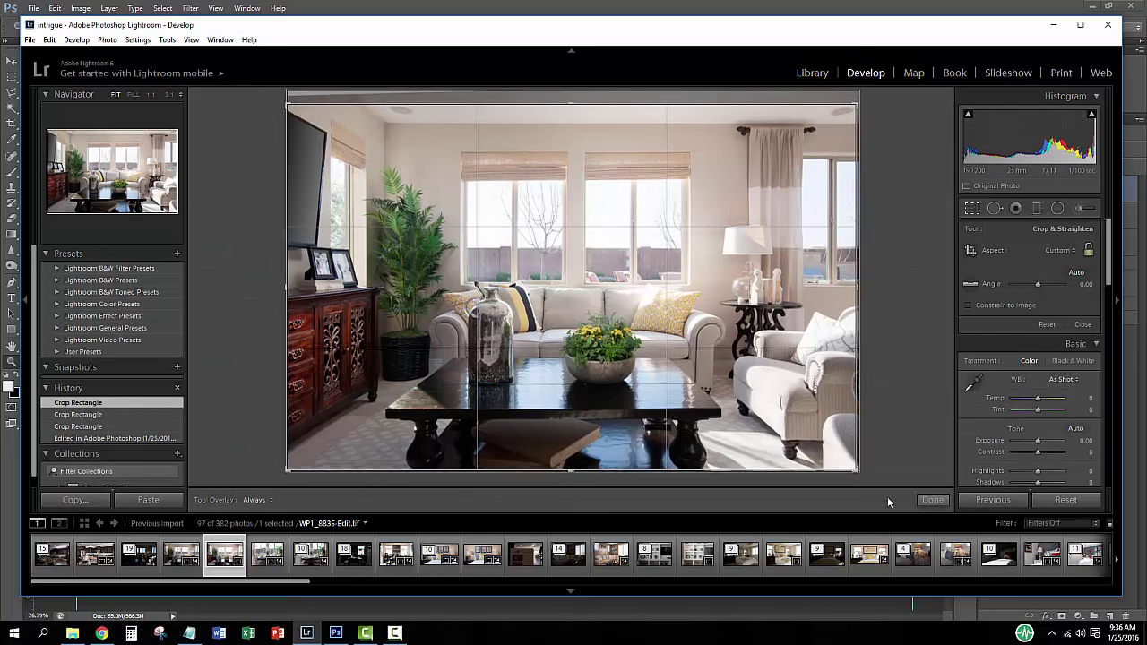
pyautogui.press('Return')
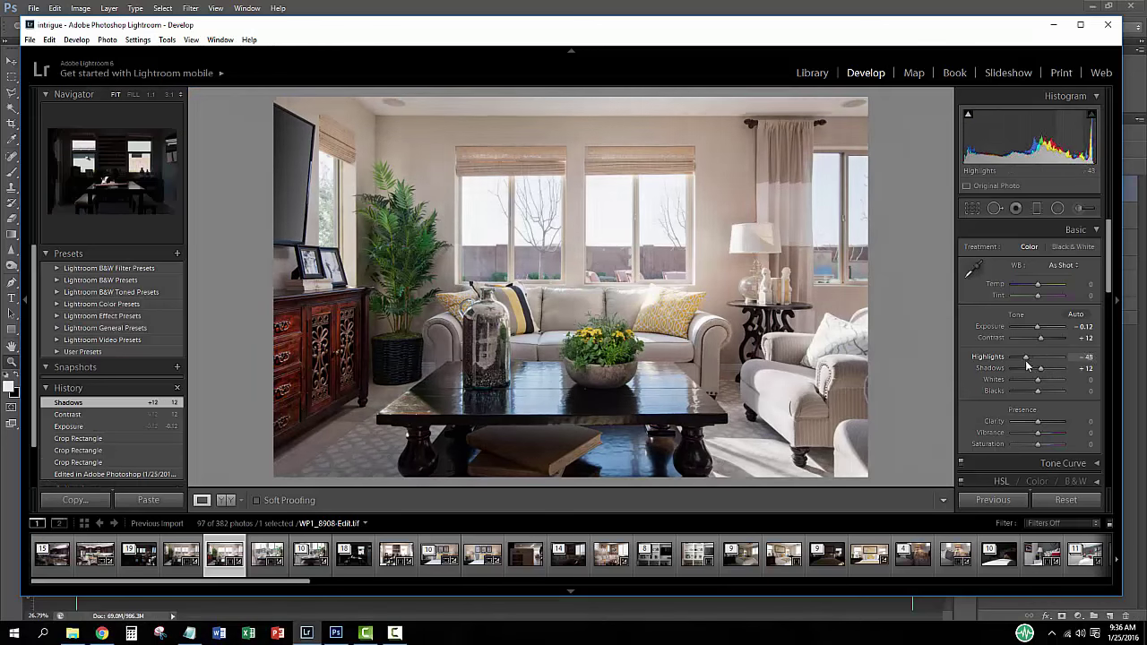
# - Adjust the Detail panel sharpening and noise reduction, with sharpening Masking at 52
pyautogui.scroll(-1, 1109, 261)
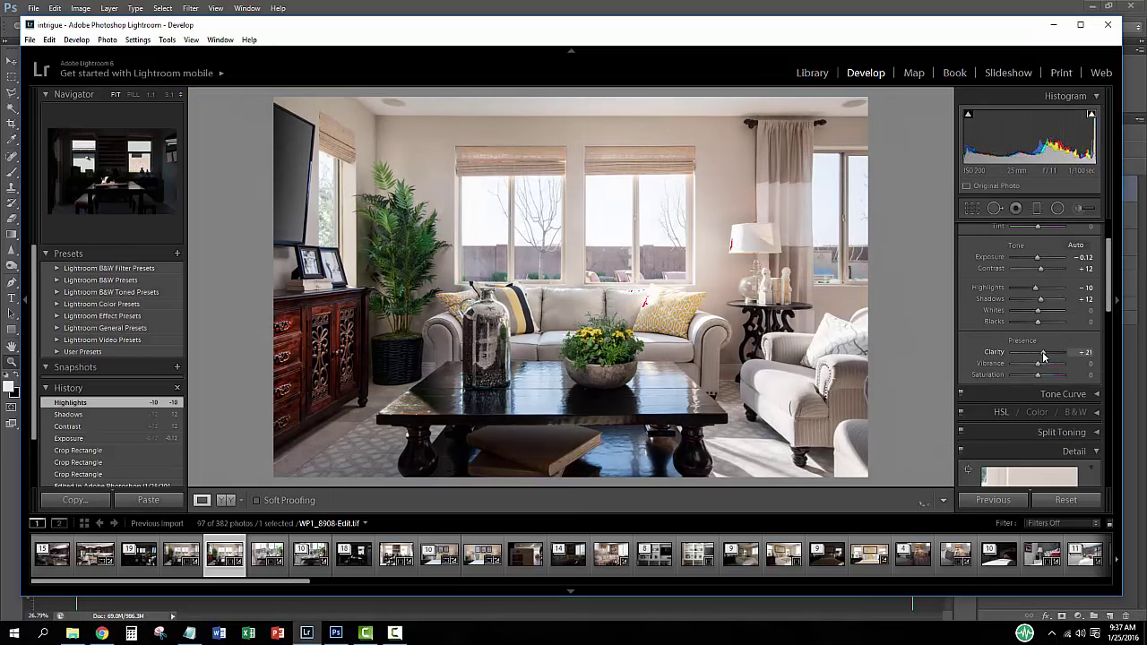
pyautogui.click(184, 555)
pyautogui.click(216, 559)
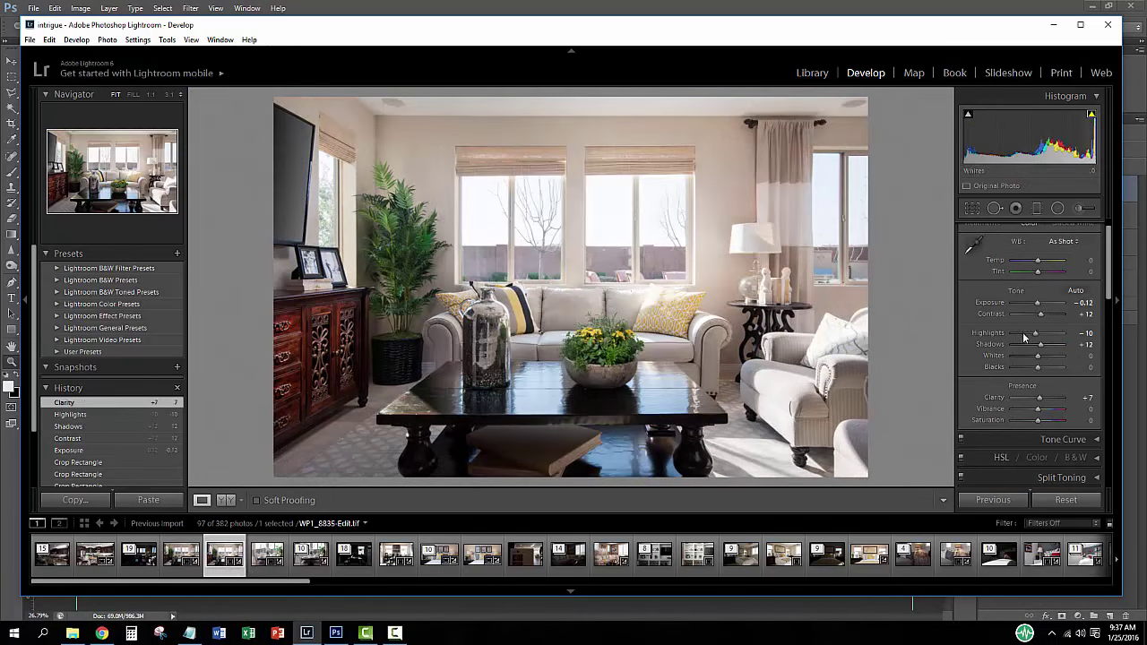
pyautogui.click(181, 558)
pyautogui.click(224, 556)
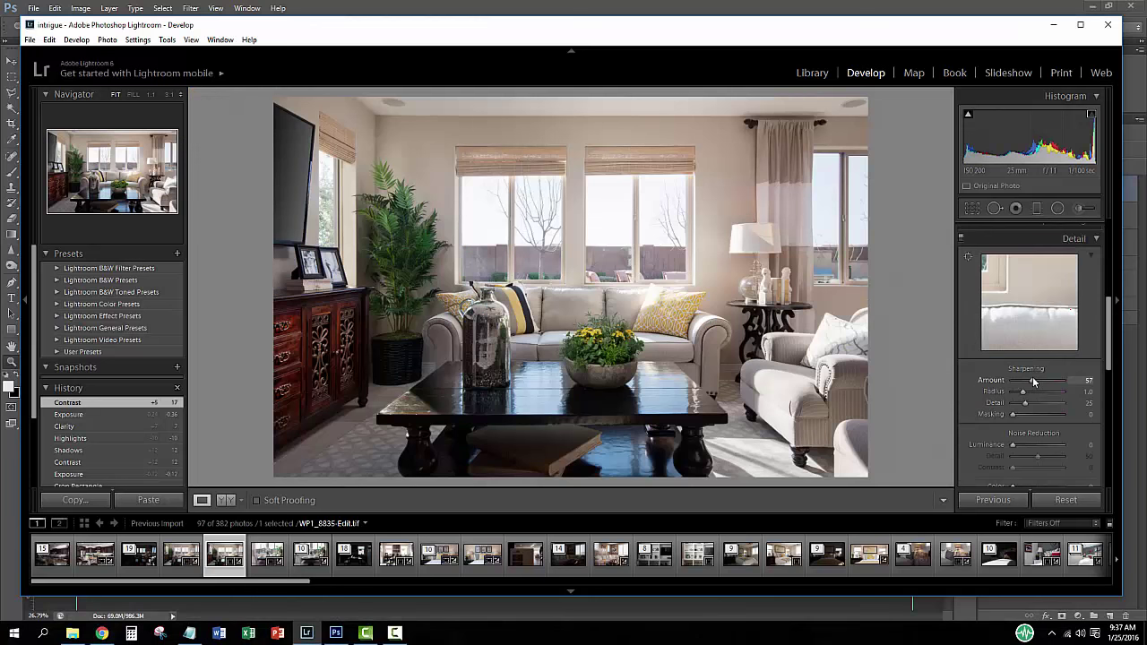
pyautogui.moveTo(1026, 415)
pyautogui.mouseDown()
pyautogui.moveTo(1038, 415)
pyautogui.moveTo(1024, 447)
pyautogui.mouseUp()
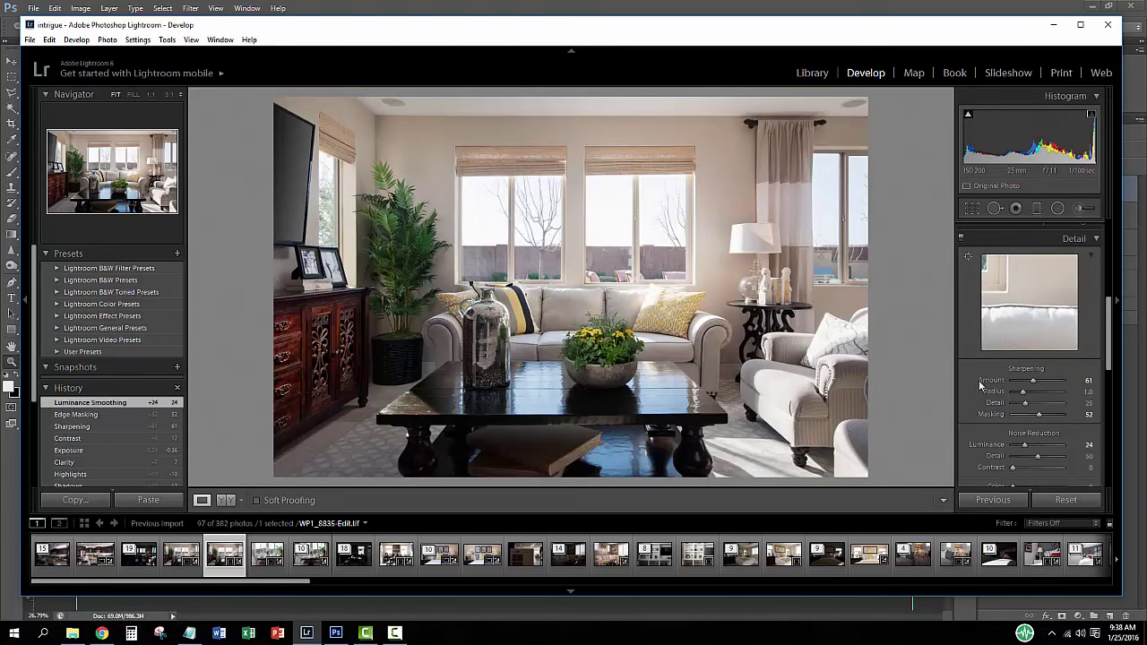
# - Remove chromatic aberration and rotate the photo slightly to level it
pyautogui.click(1066, 315)
pyautogui.click(967, 357)
pyautogui.press('r')
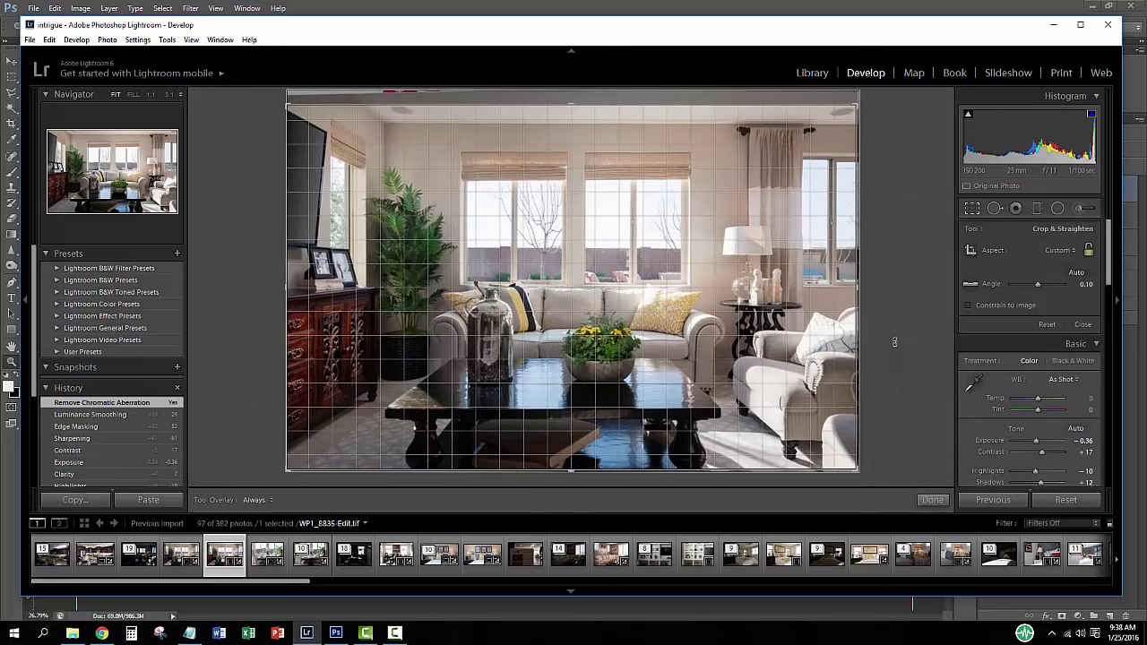
pyautogui.moveTo(893, 342); pyautogui.dragTo(893, 344)
pyautogui.press('Return')
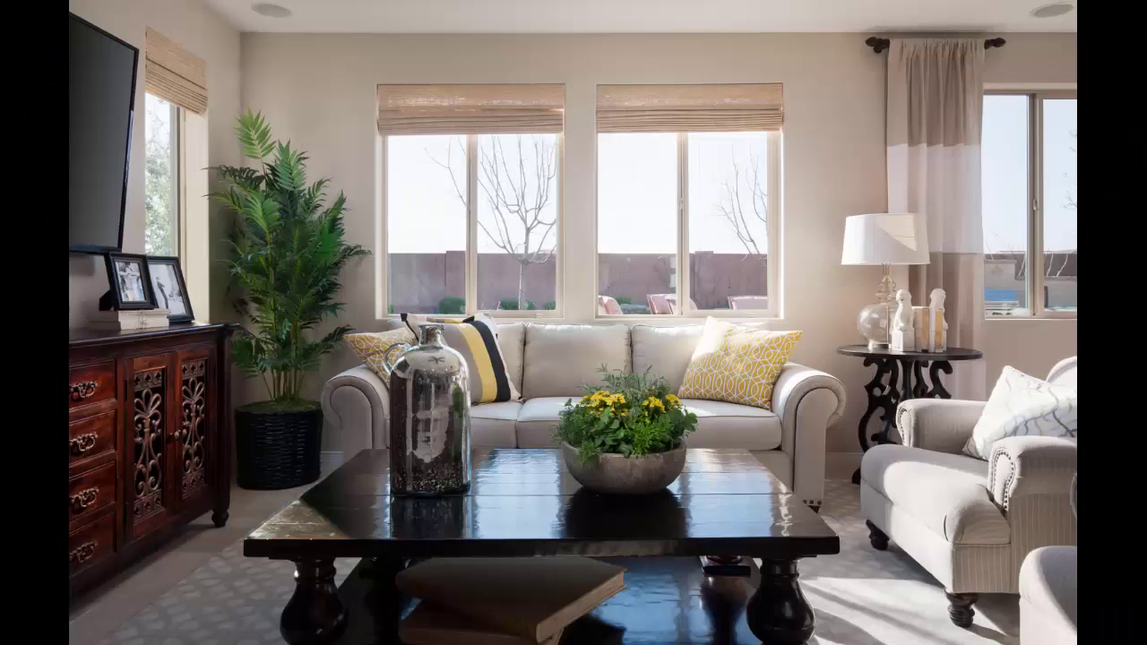